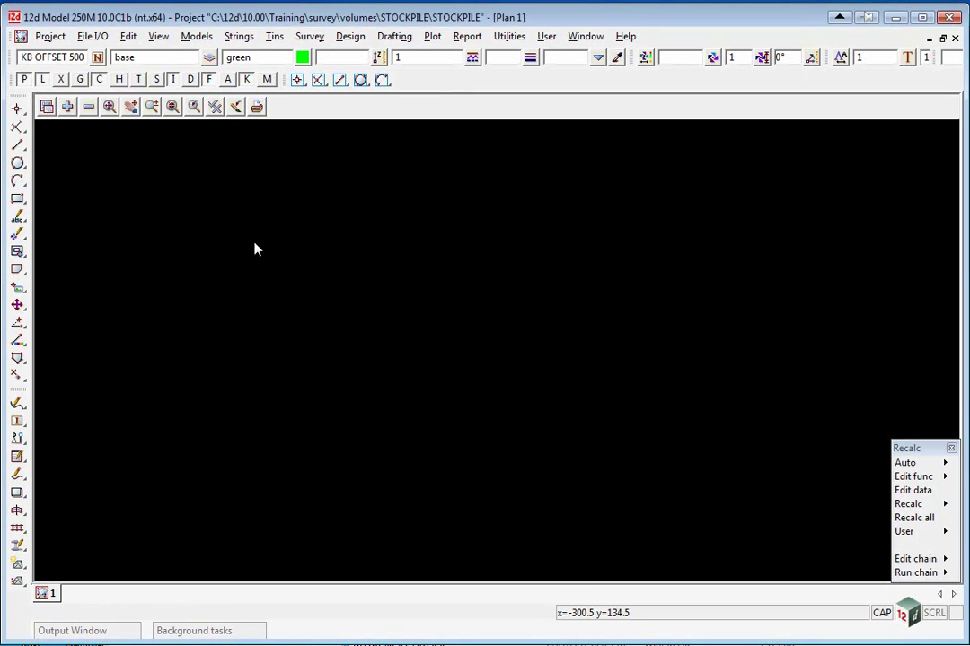
Open the Read 12d Solutions Ascii Data dialog for 12da/4da data input.
left_click(94, 37)
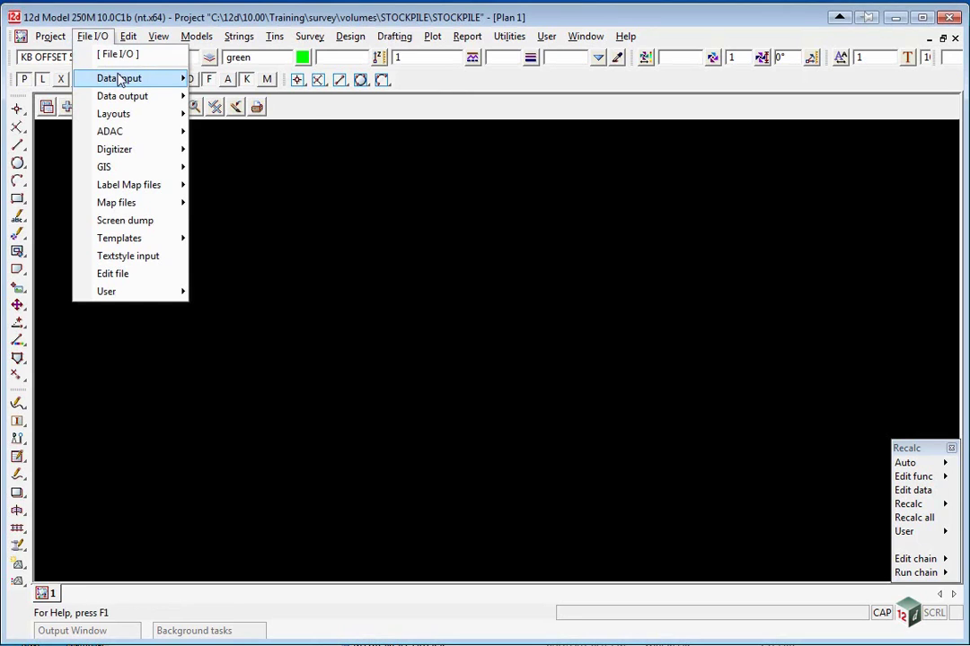
mouse_move(119, 79)
left_click(281, 101)
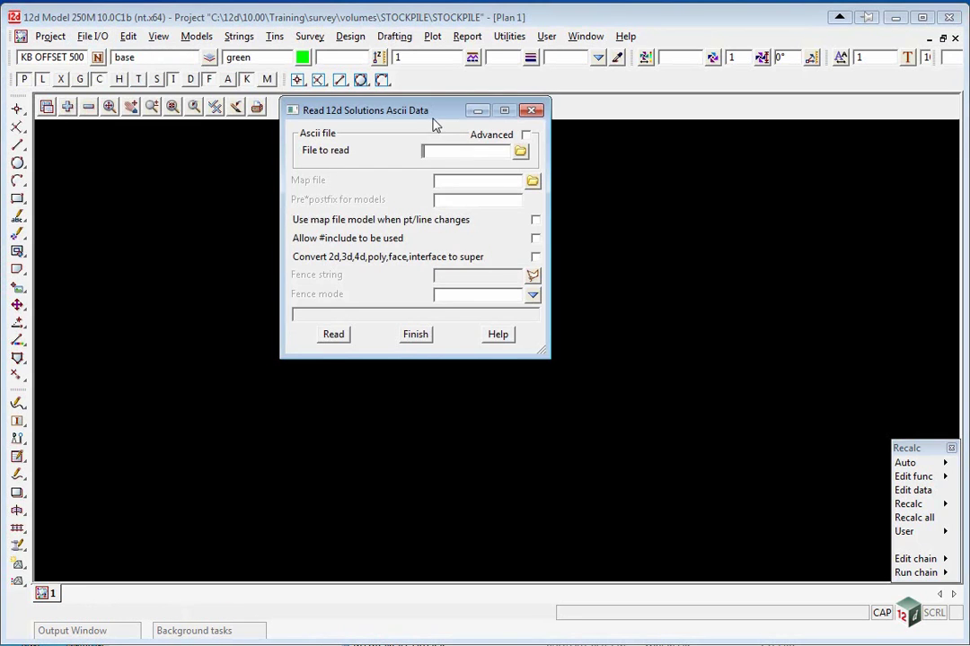
left_click_drag(434, 125, 228, 137)
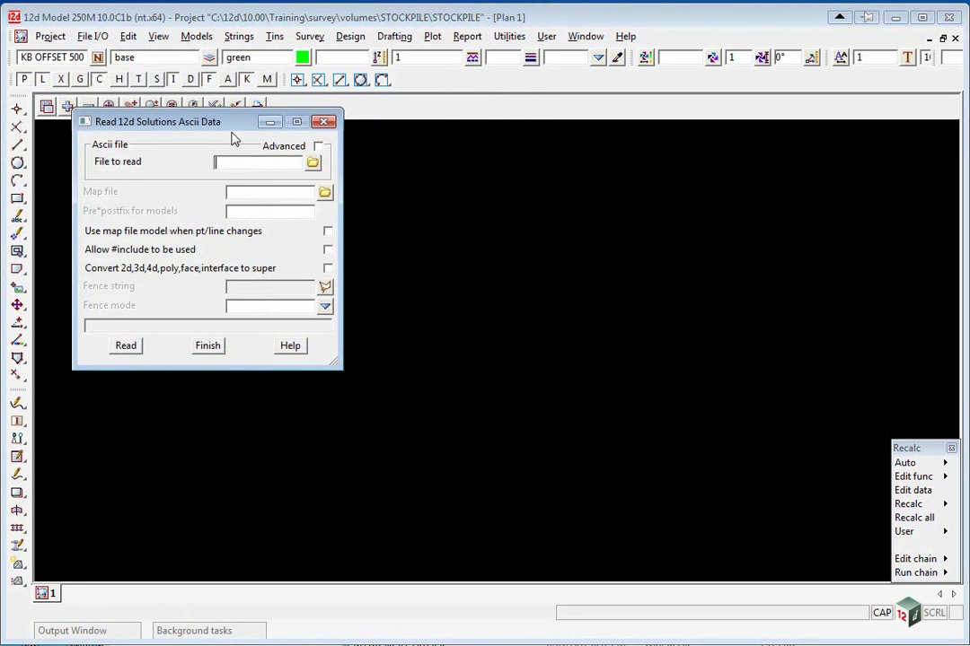
Choose STOCKPILE EXISTING SURFACE.12da from the volumes folder and enter ORIGINAL as model prefix.
left_click(312, 165)
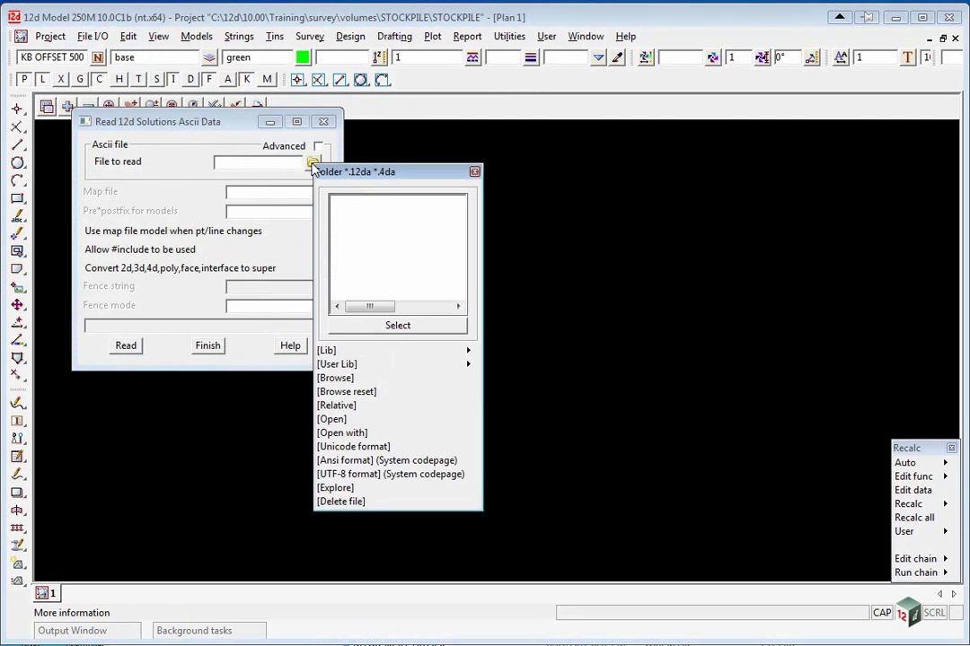
left_click(341, 379)
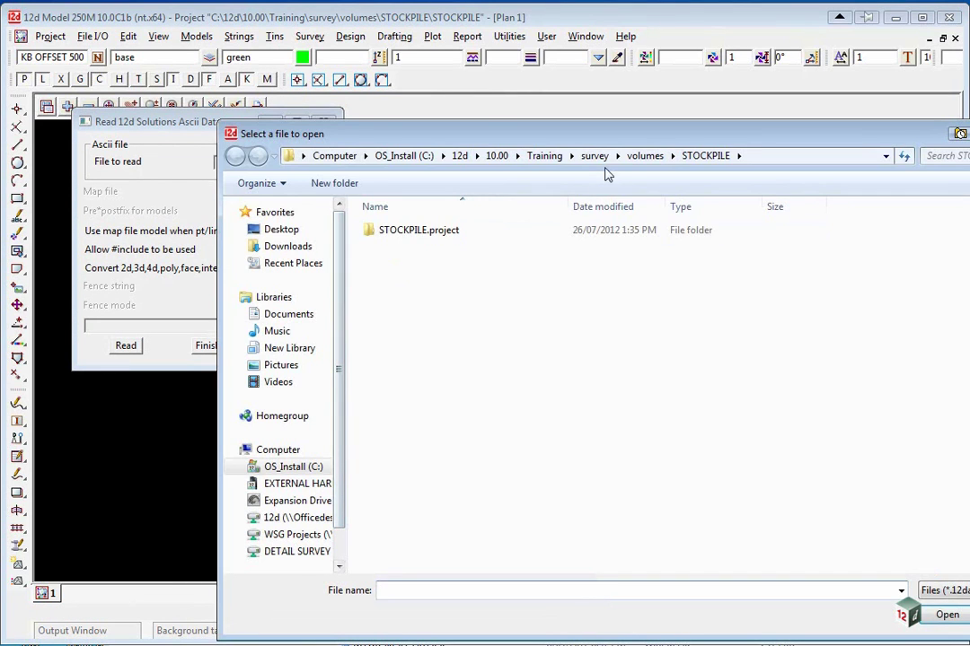
left_click(644, 156)
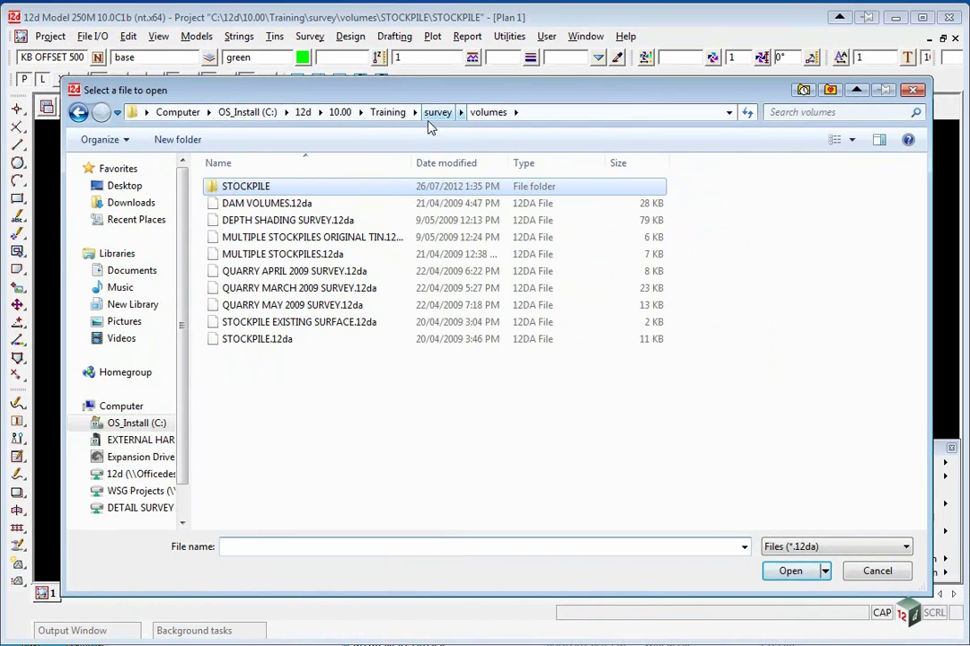
double_click(326, 323)
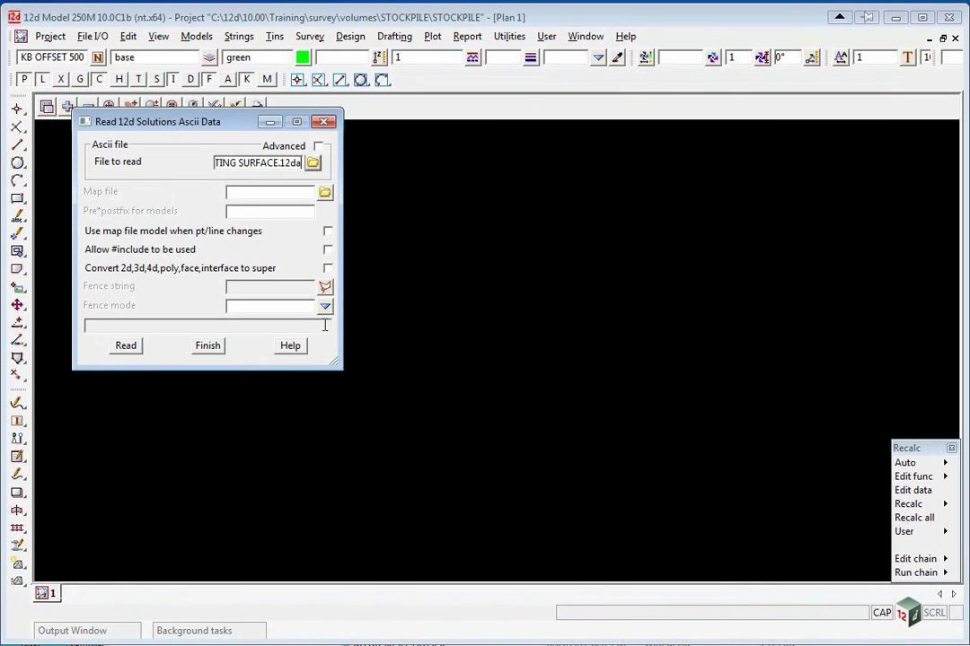
left_click(242, 212)
type("ORIGINAL")
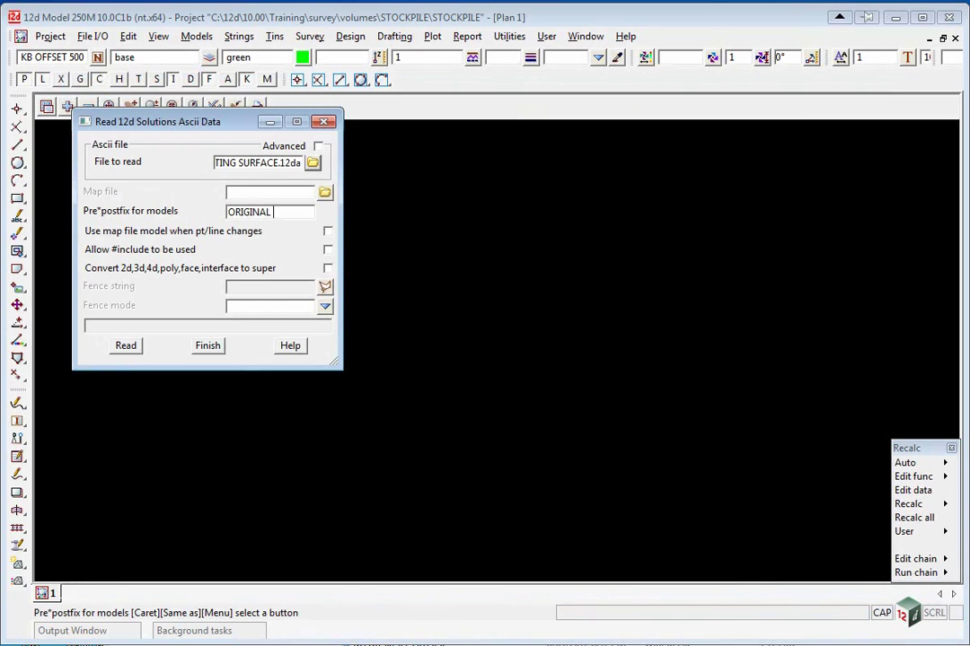
Read the data into model ORIGINAL TOPO SURFACE LEVEL, view its points in Plan 1, and finish.
left_click(126, 346)
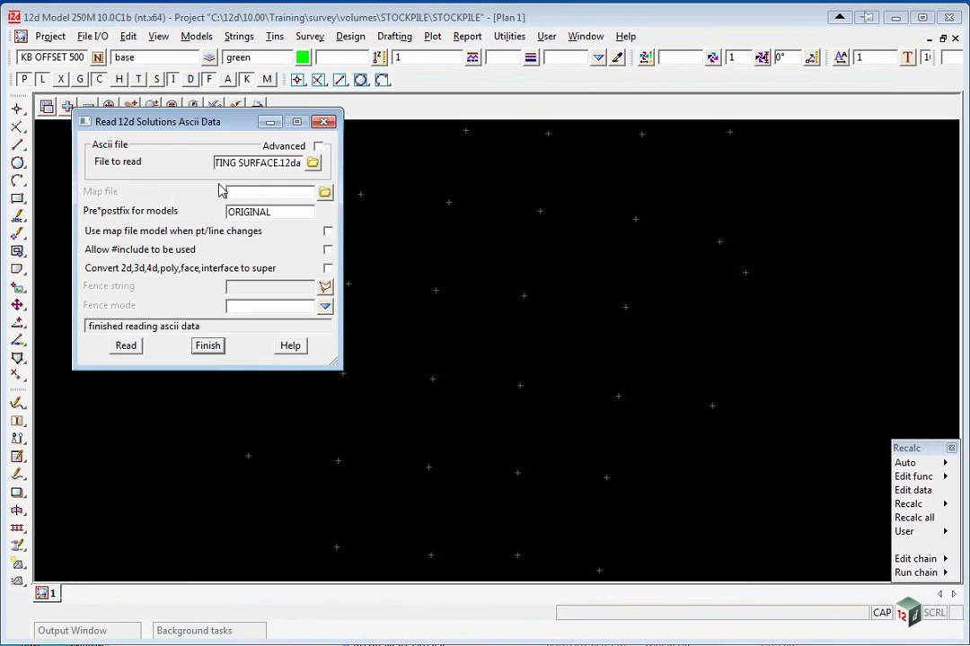
left_click_drag(200, 125, 754, 168)
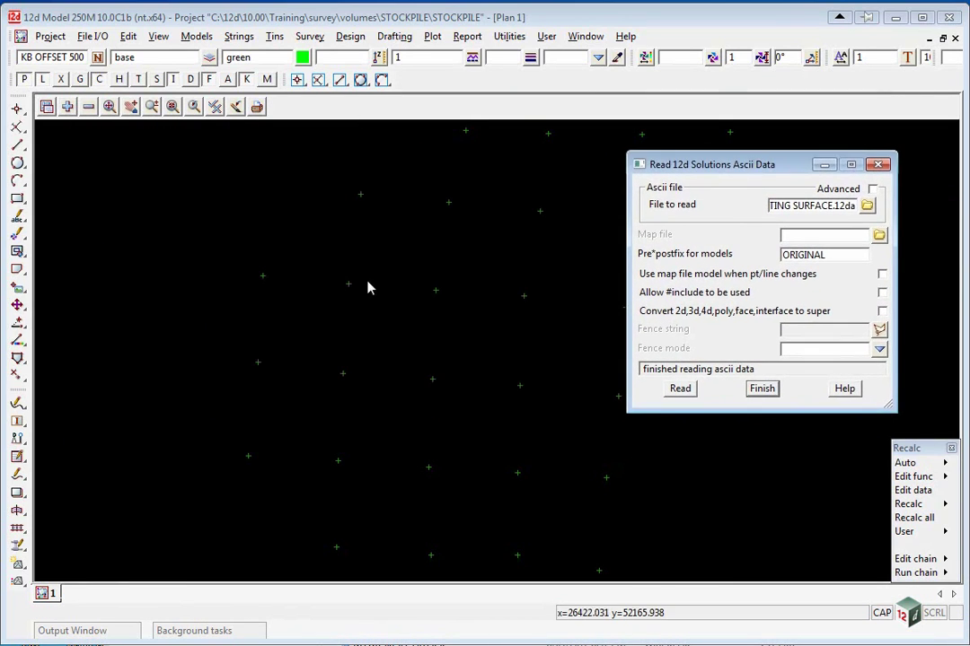
scroll(320, 315, "down", 2)
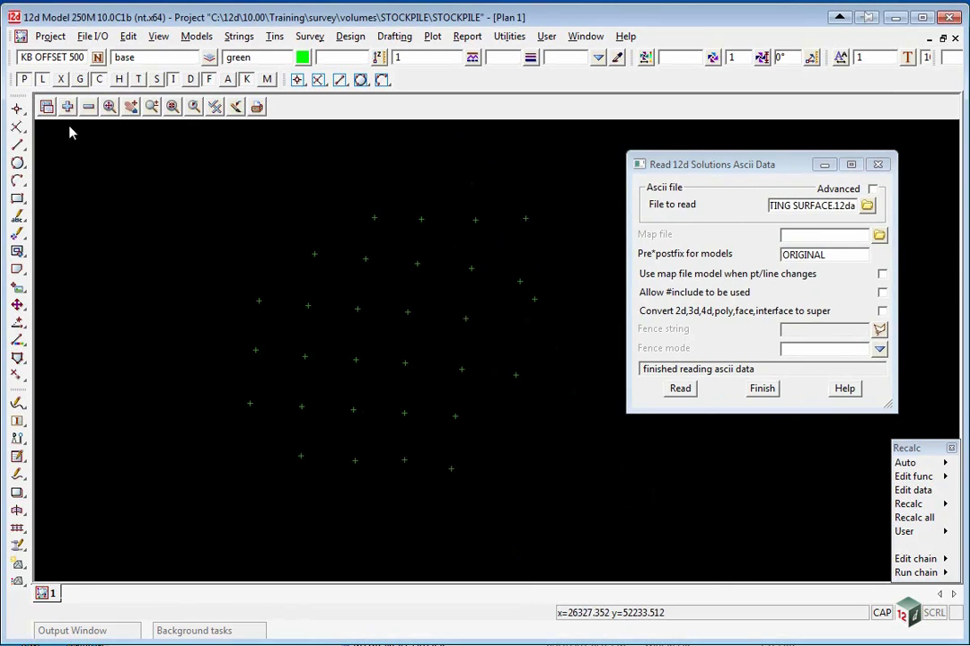
left_click(88, 106)
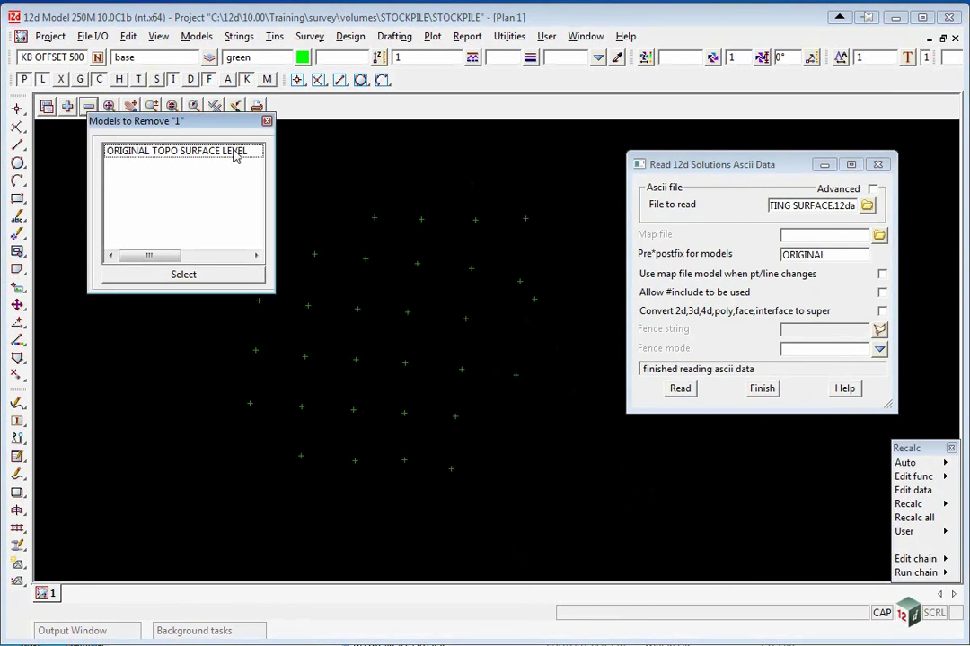
left_click(266, 122)
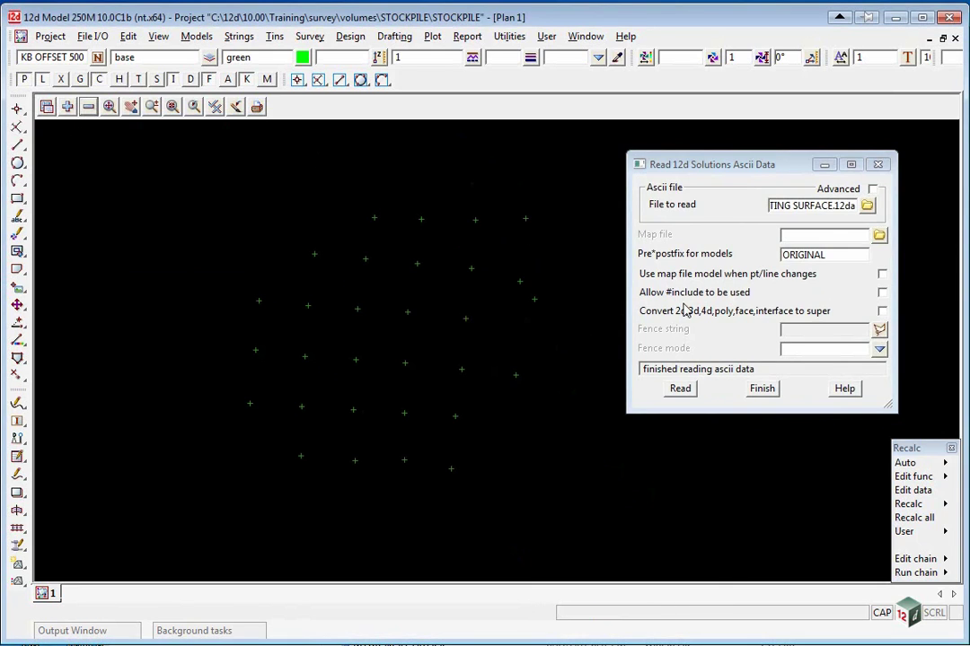
left_click(761, 390)
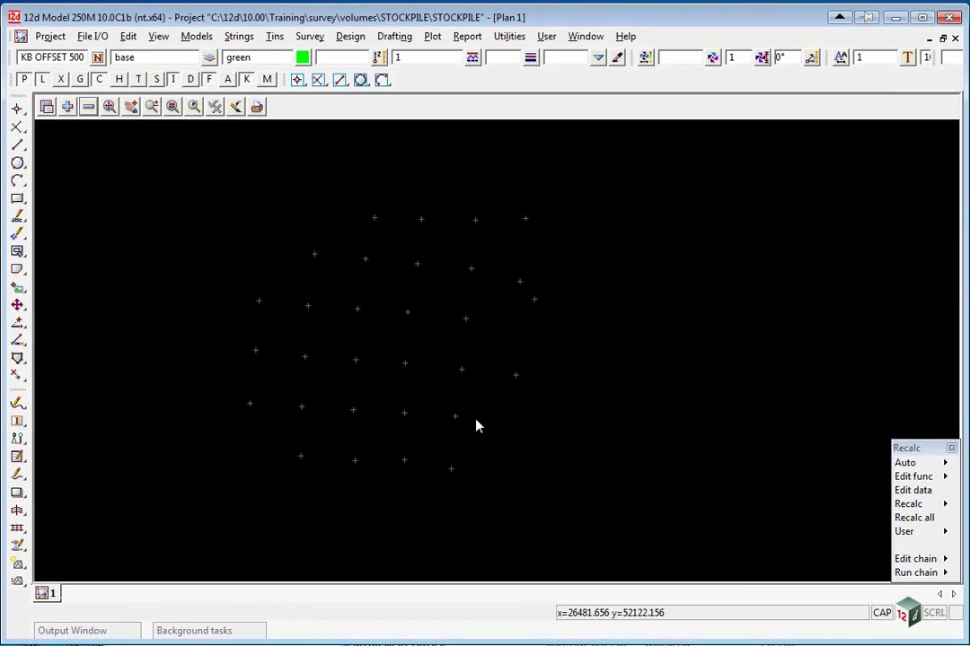
Start Triangulate data with function TIN ORIGINAL, tin name ORIGINAL, and cell method off.
left_click(274, 36)
mouse_move(325, 133)
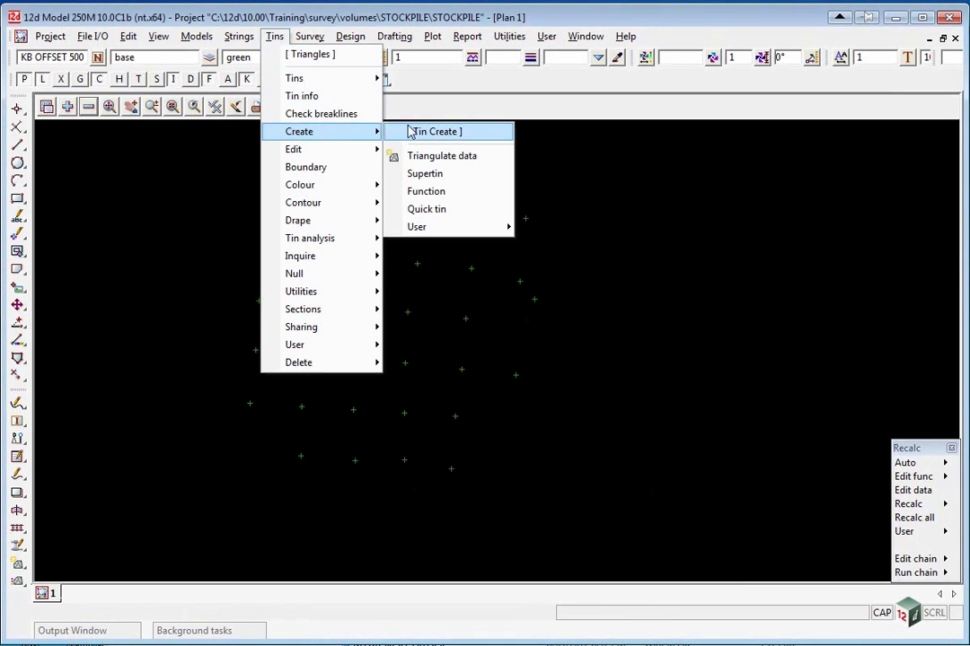
left_click(427, 157)
left_click_drag(540, 163, 340, 154)
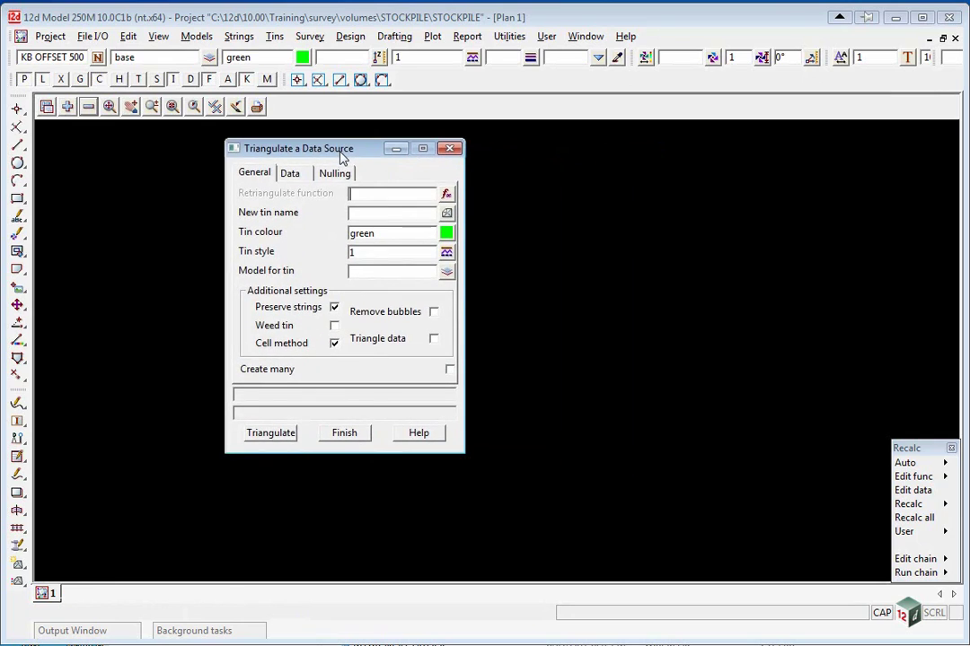
left_click(366, 194)
type("TIN ORIGINAL")
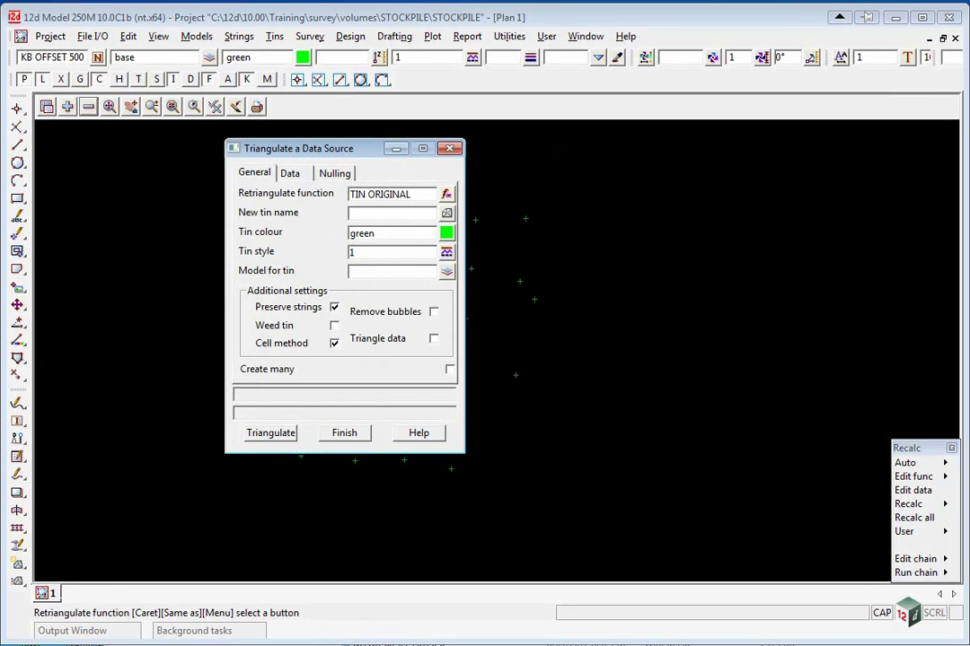
left_click(394, 212)
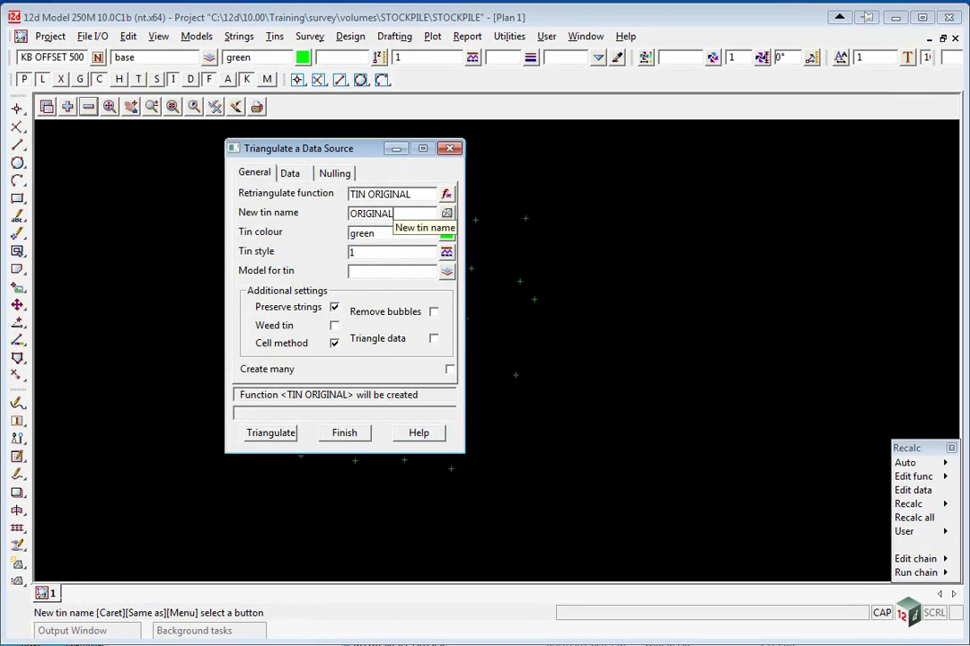
key("Tab")
left_click(334, 343)
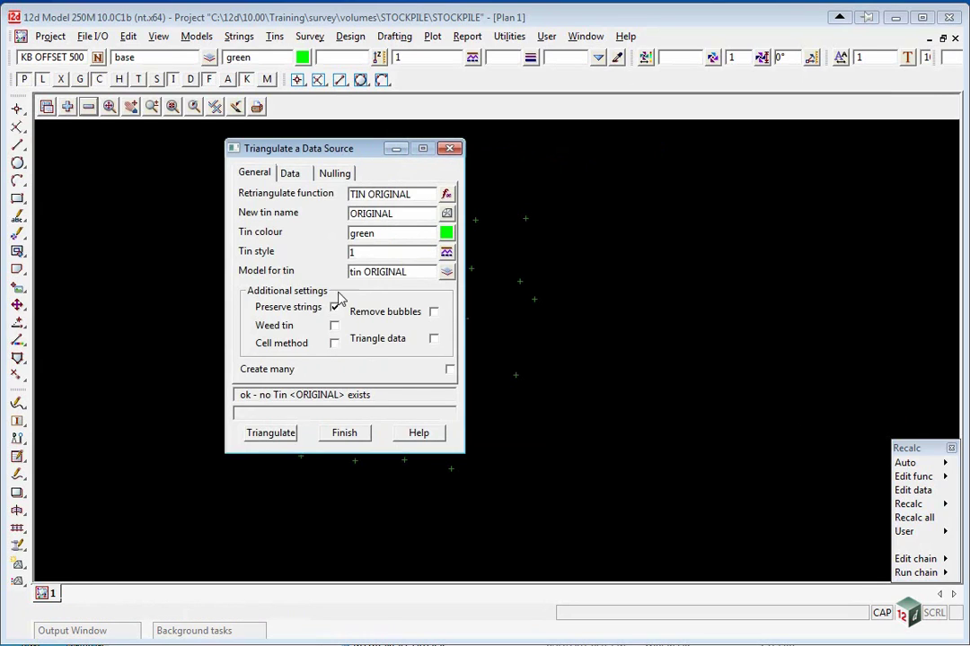
Use View 1 as the data source, turn on nulling with length 50, and triangulate.
left_click(290, 175)
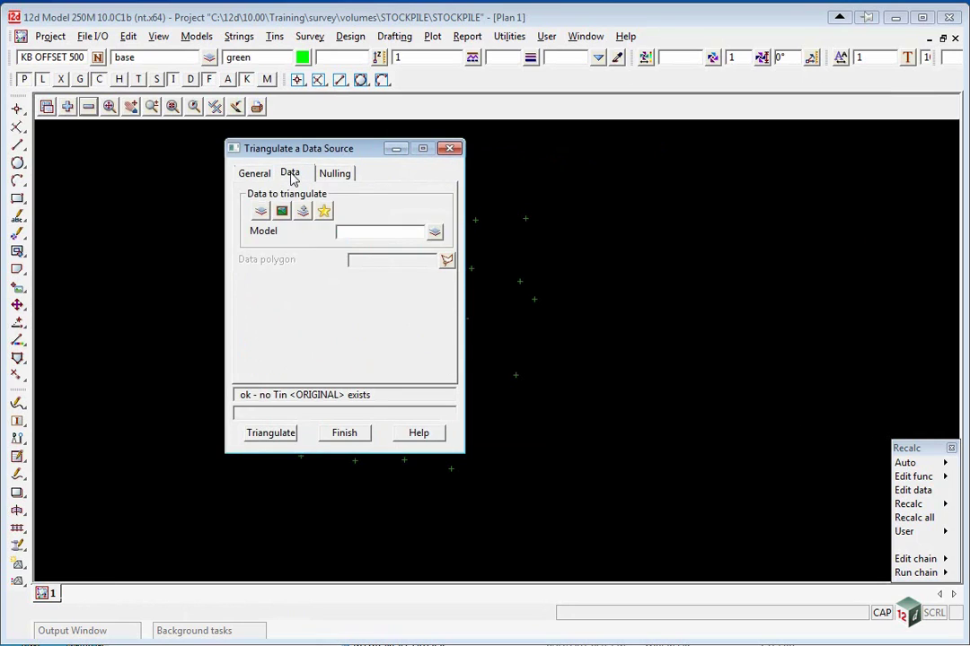
left_click(290, 175)
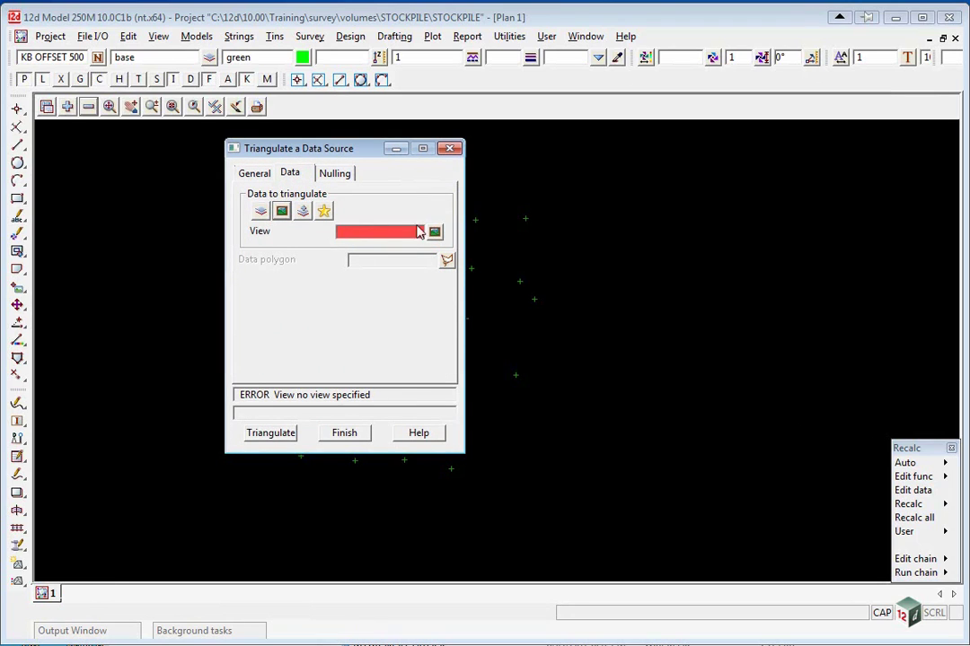
left_click(434, 233)
left_click(444, 252)
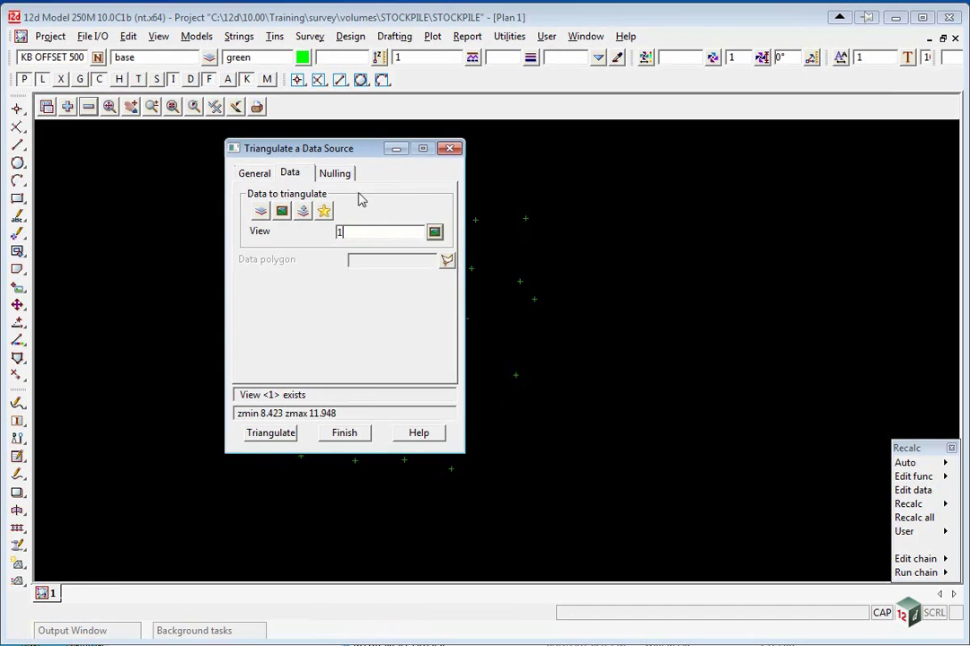
left_click(336, 173)
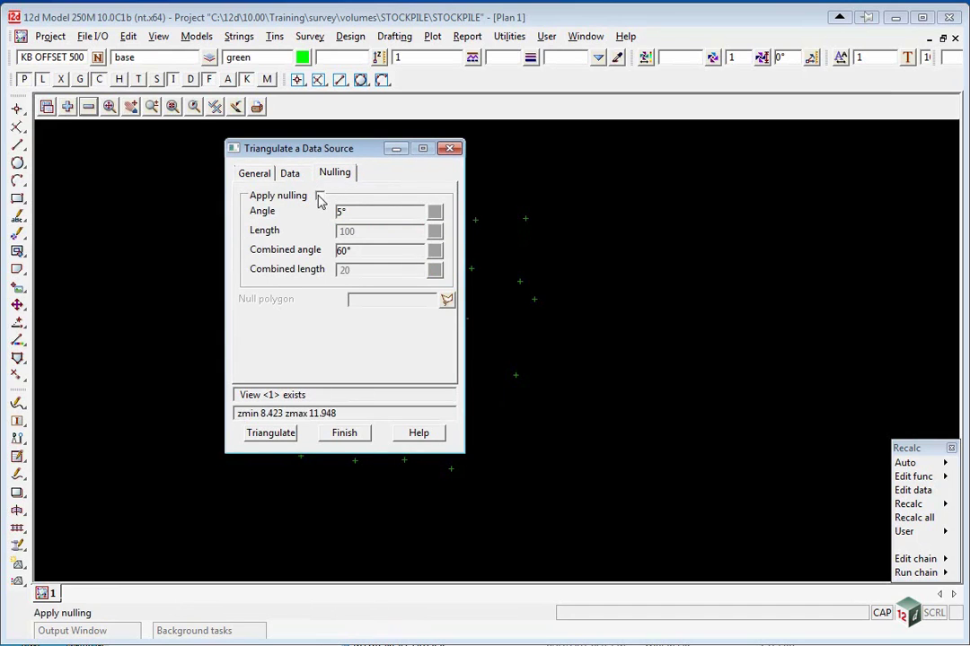
left_click(320, 197)
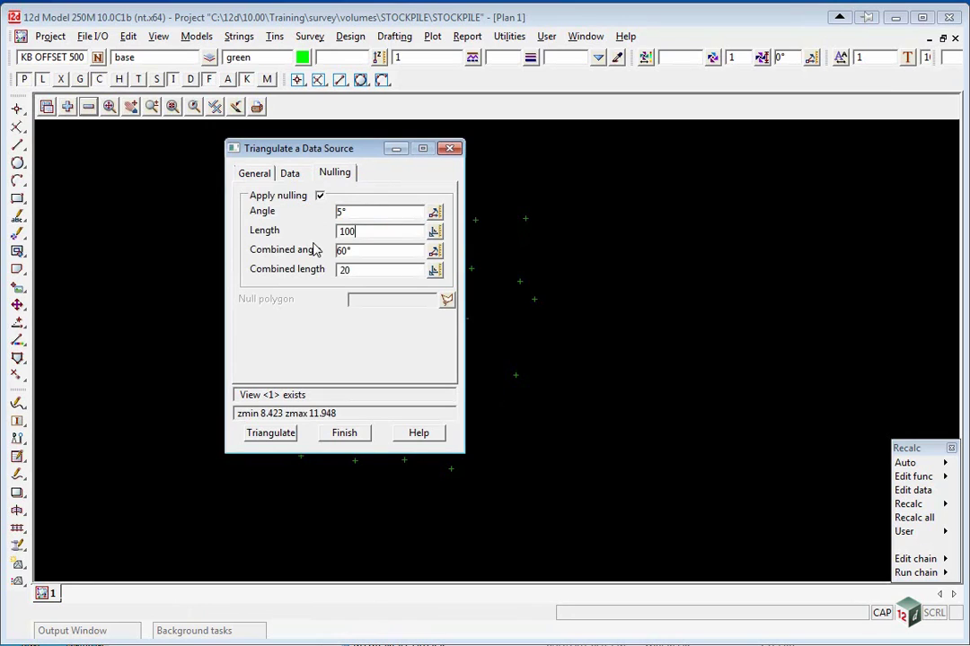
left_click_drag(372, 234, 305, 234)
type("50")
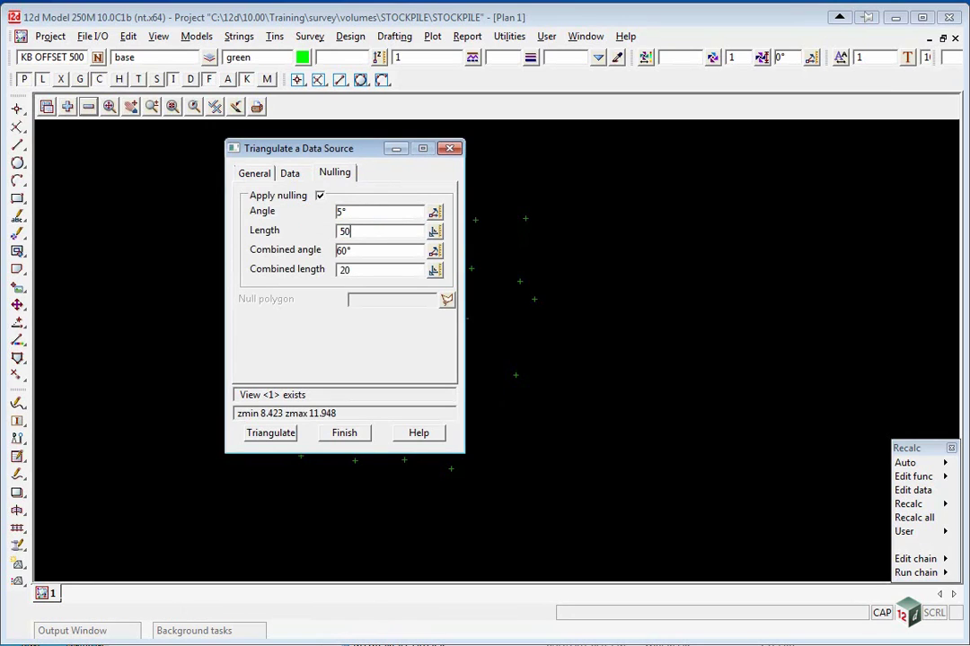
left_click(270, 434)
Add tin ORIGINAL to Plan 1 with triangles hidden, then finish retriangulation with strings preserved.
left_click_drag(333, 137, 732, 128)
left_click(68, 108)
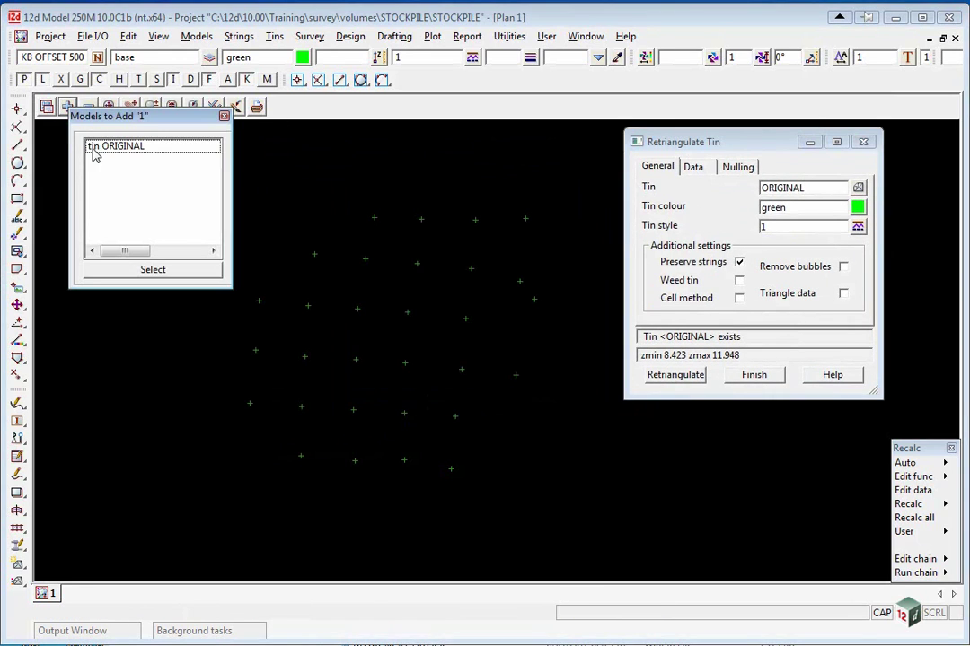
left_click(81, 123)
left_click(162, 231)
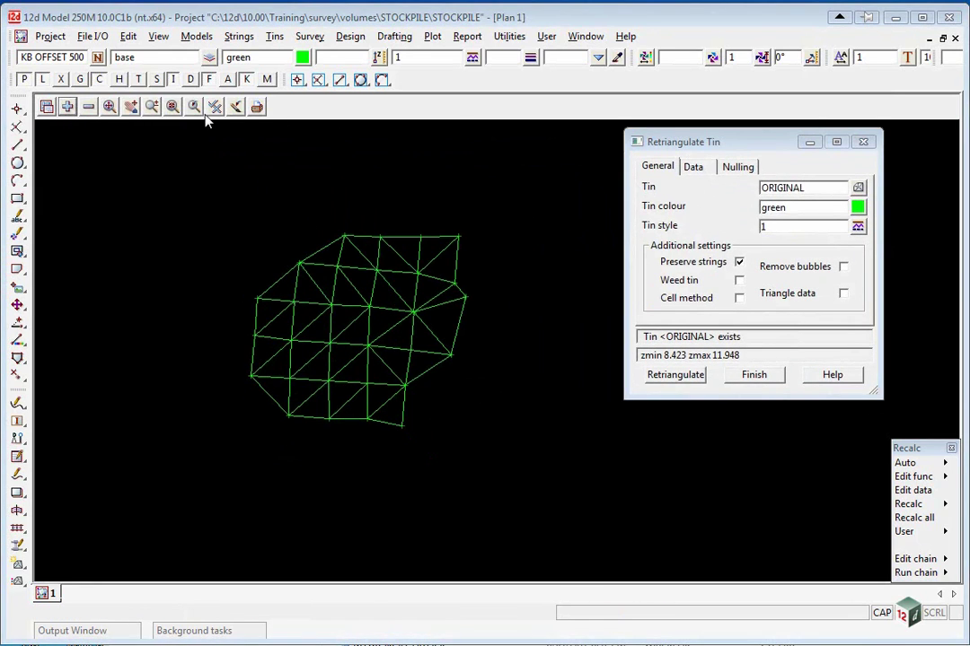
left_click(215, 109)
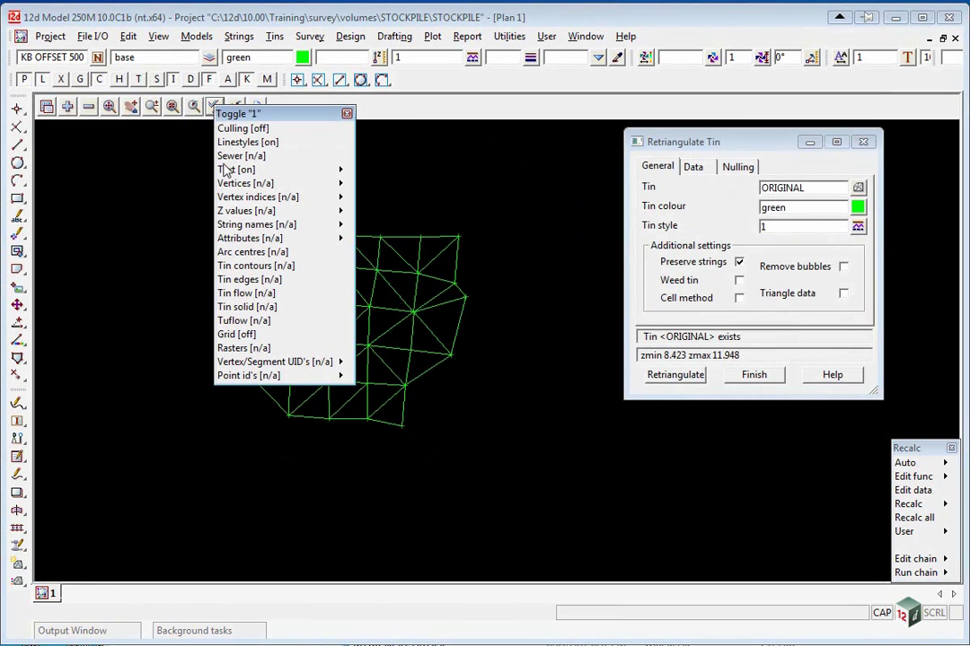
left_click(259, 265)
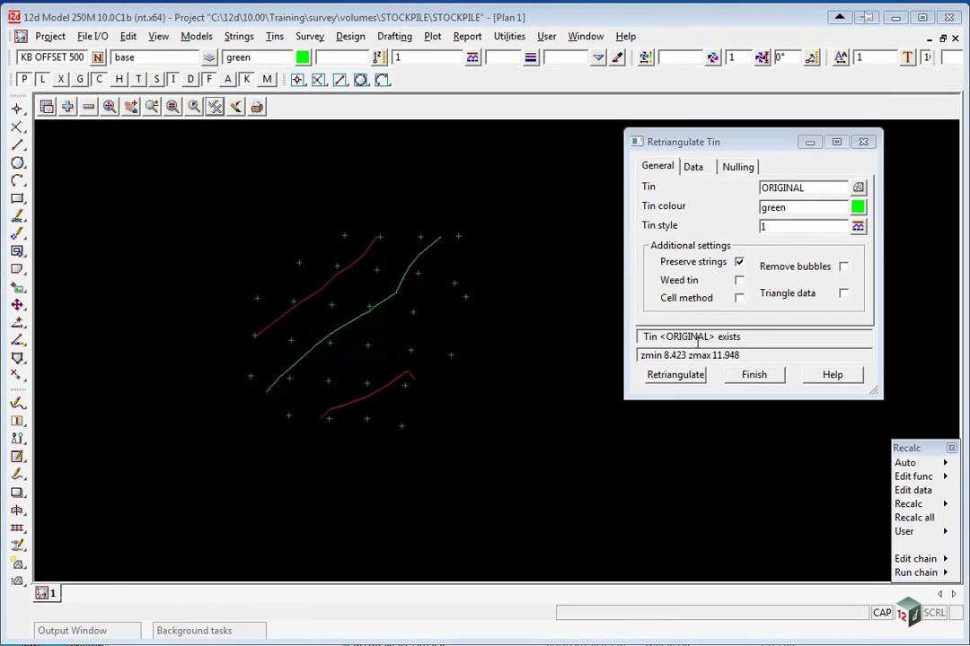
left_click(751, 378)
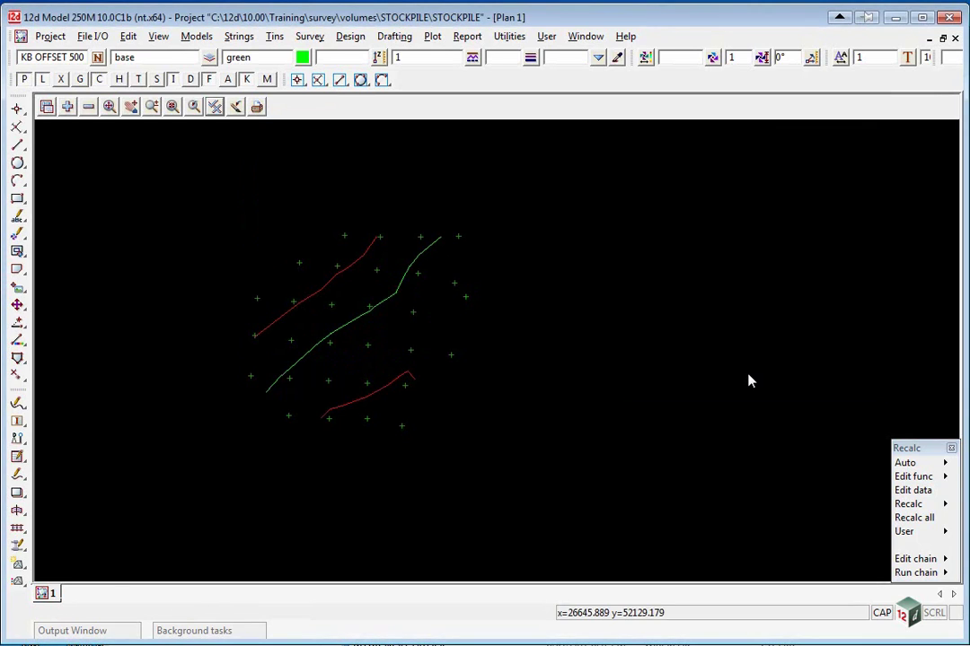
Remove the original surface and tin ORIGINAL models from Plan 1.
left_click(88, 106)
left_click_drag(122, 144, 130, 171)
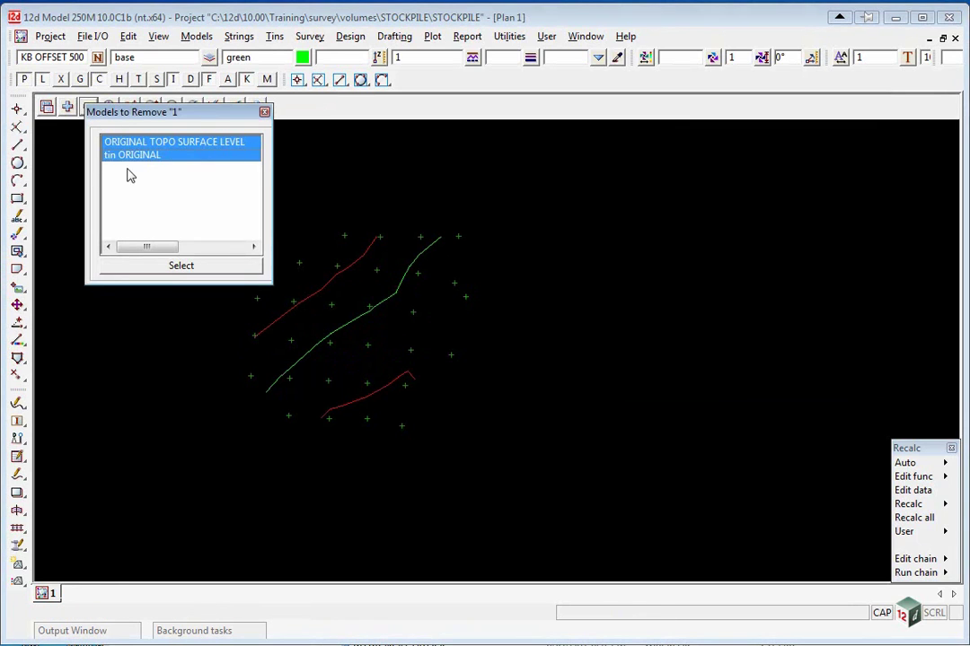
left_click(163, 270)
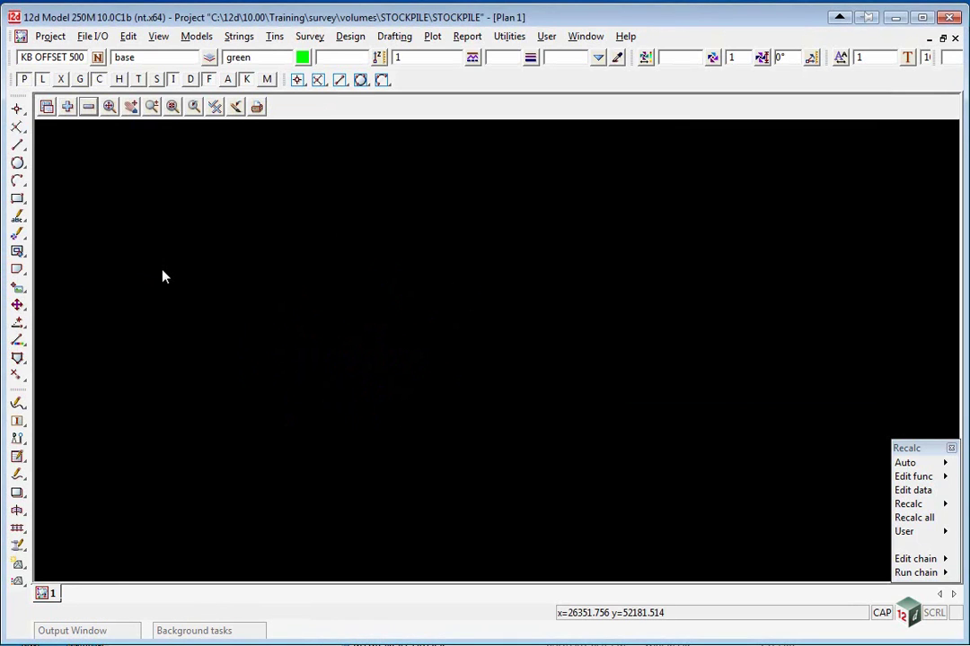
Read STOCKPILE.12da via 12da/4da data input with model prefix SPILE.
left_click(93, 36)
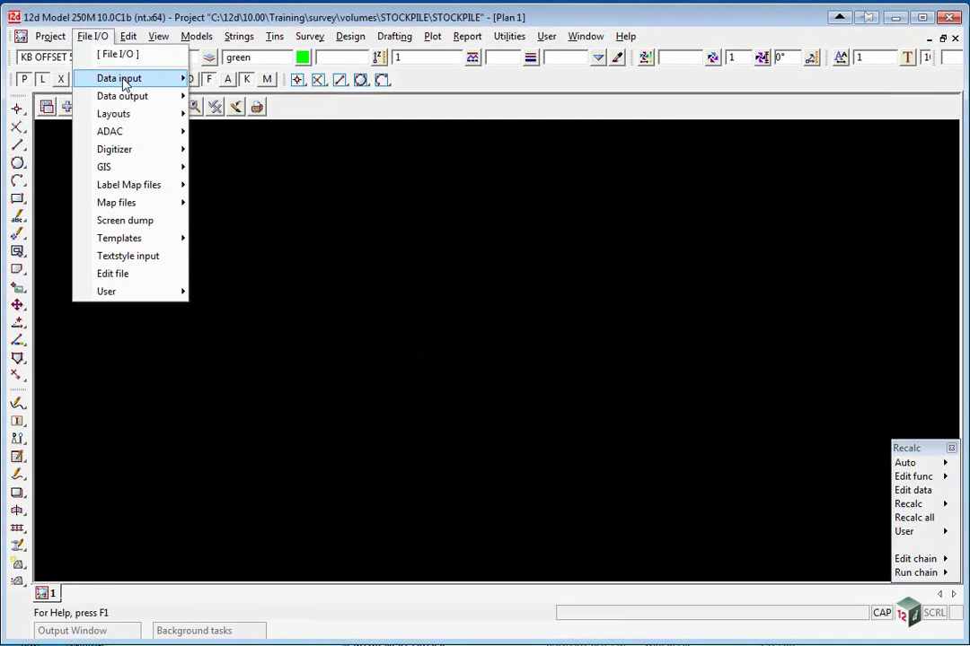
mouse_move(124, 80)
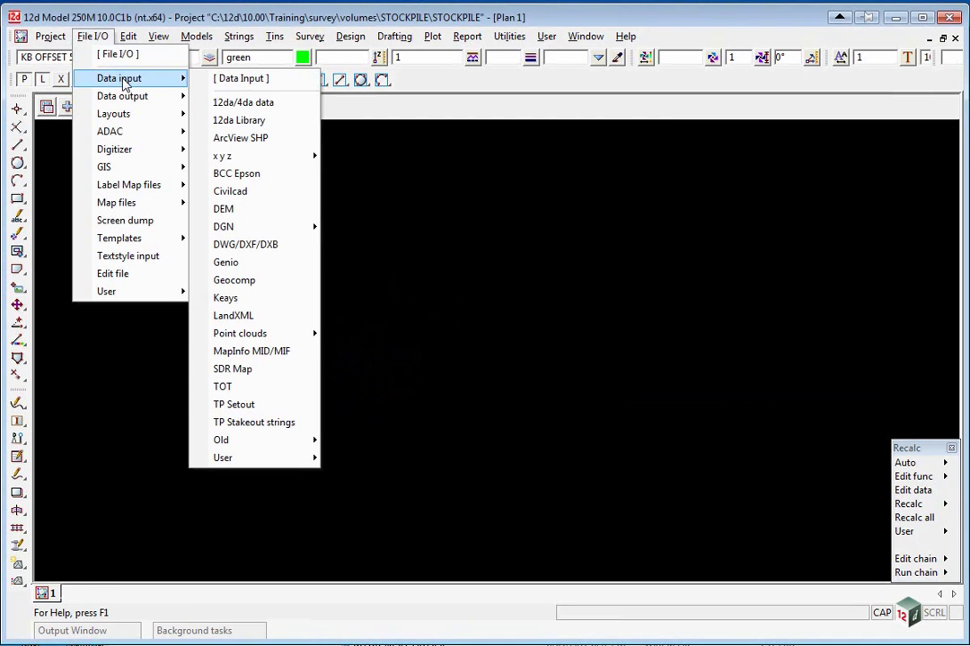
left_click(261, 103)
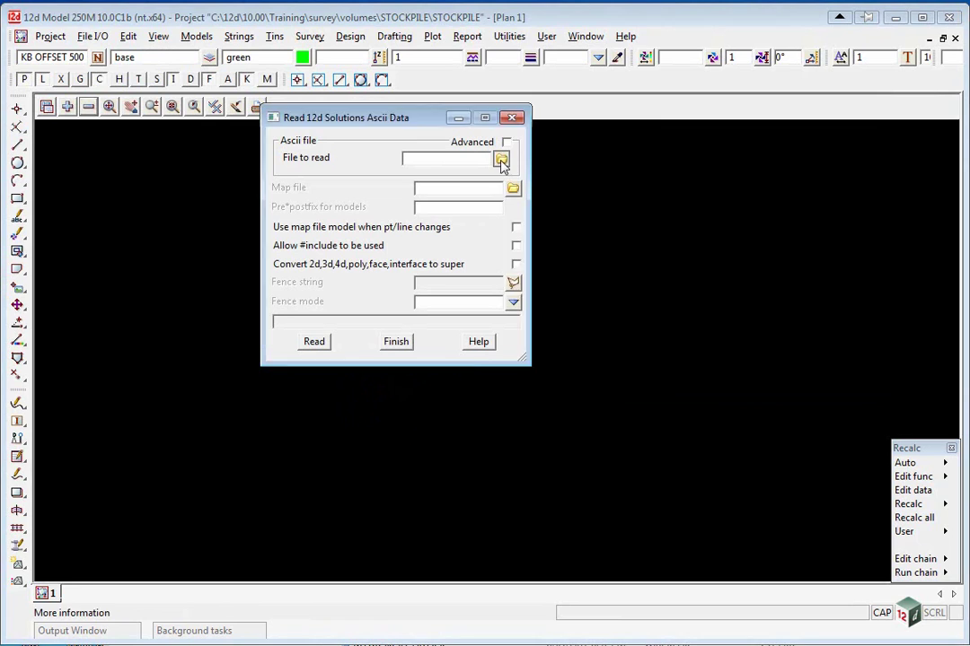
left_click(500, 159)
left_click(521, 374)
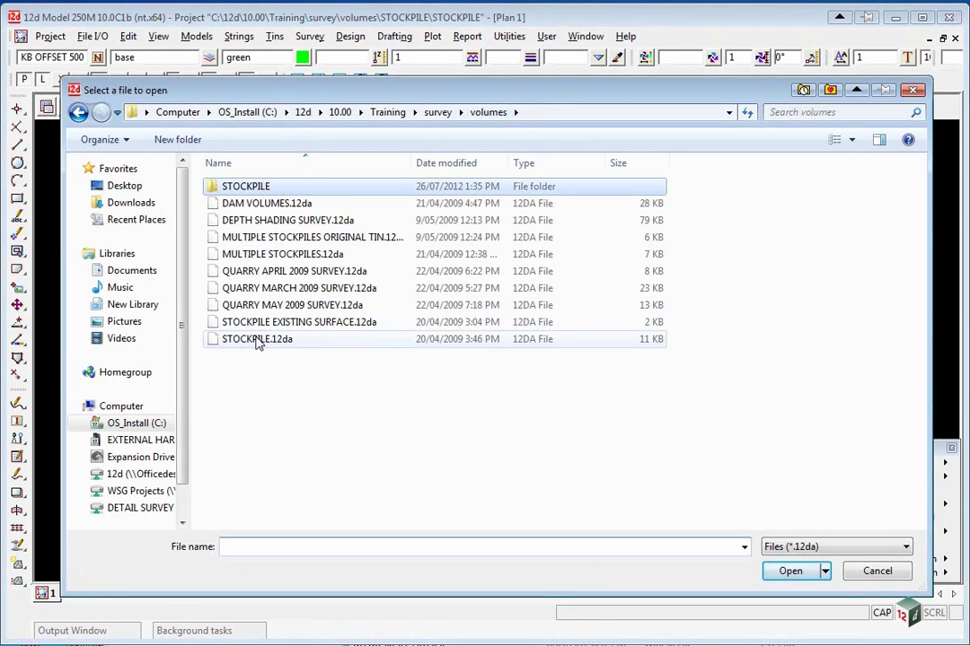
double_click(256, 340)
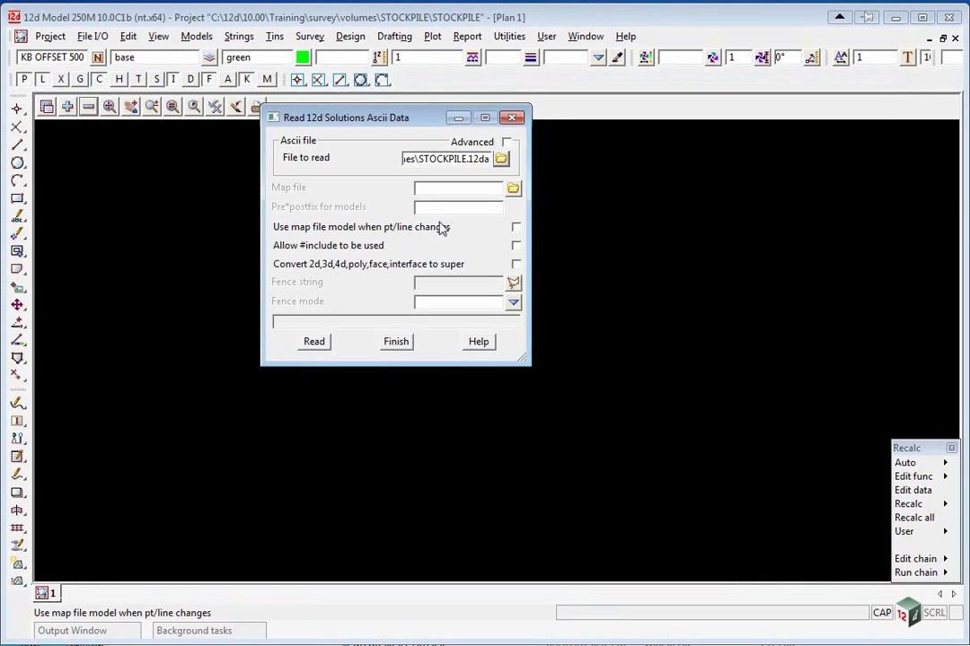
type("SPILE")
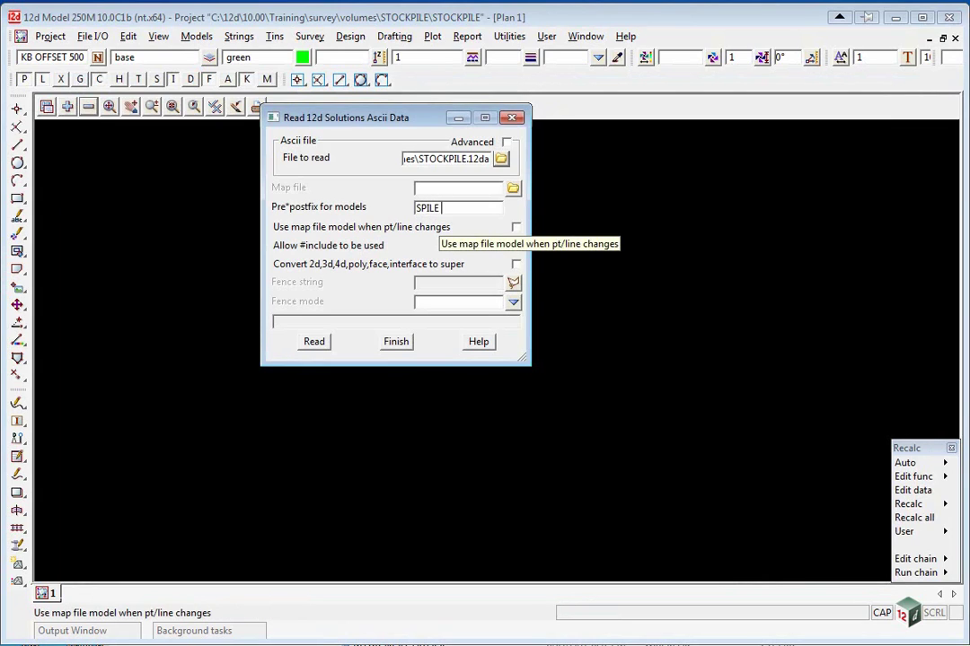
left_click(315, 341)
Close the import panel and switch Plan 1's tin display from contours to triangles.
left_click(169, 335)
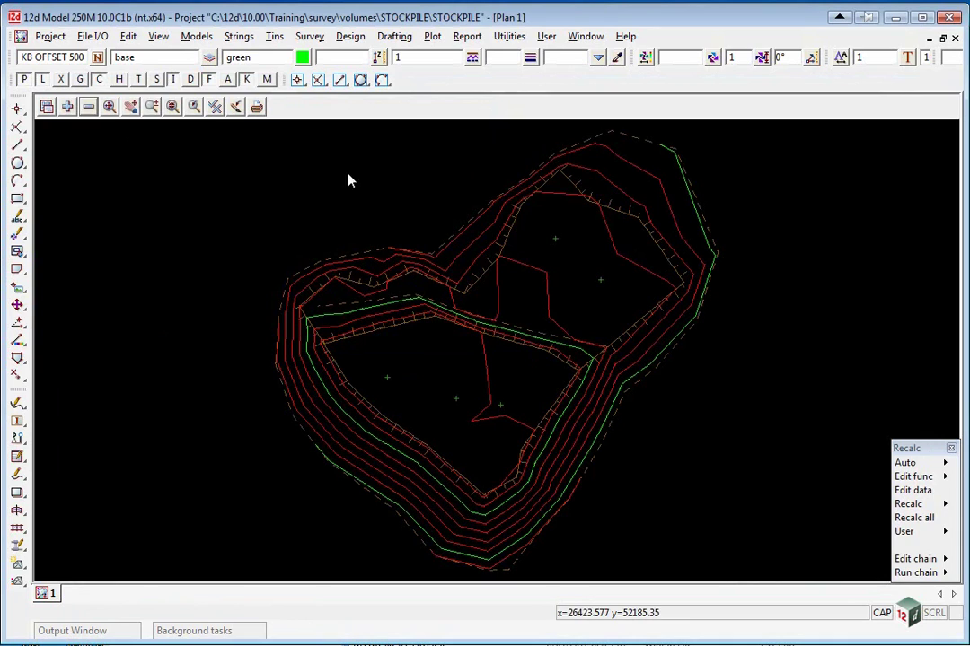
left_click(86, 105)
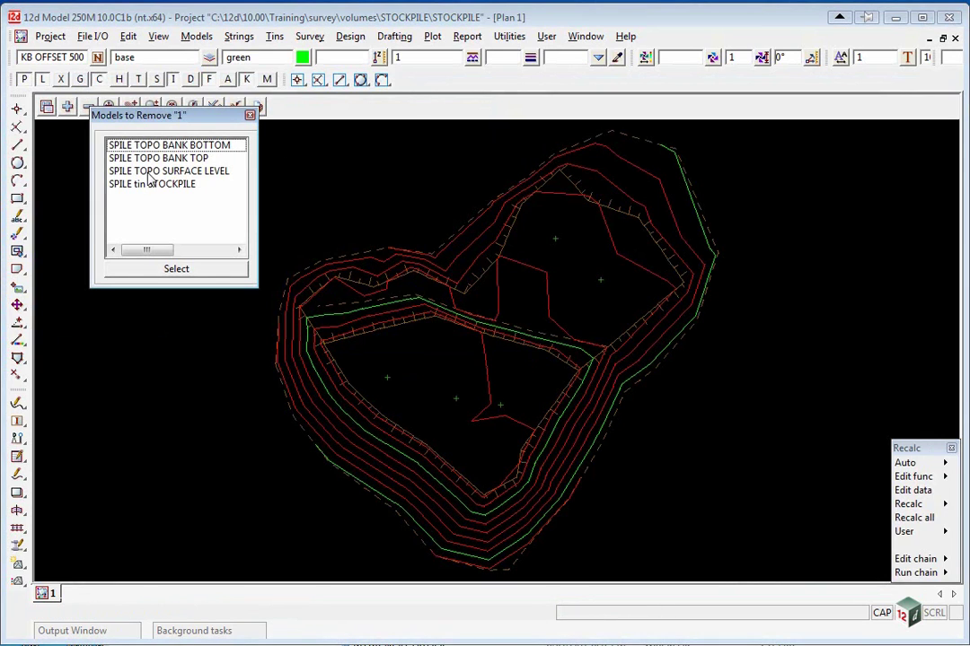
left_click(249, 115)
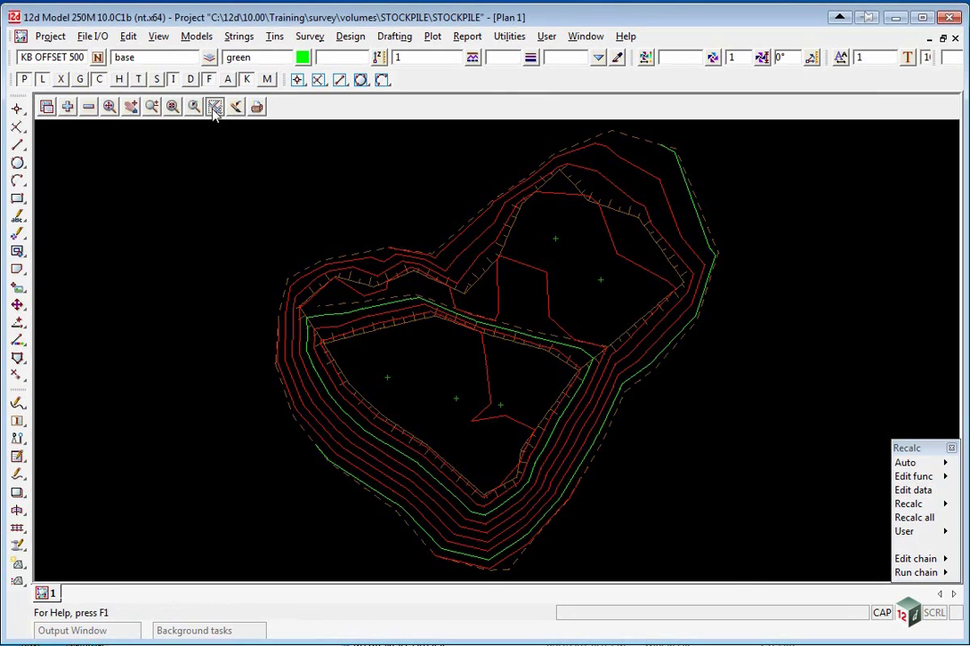
left_click(215, 106)
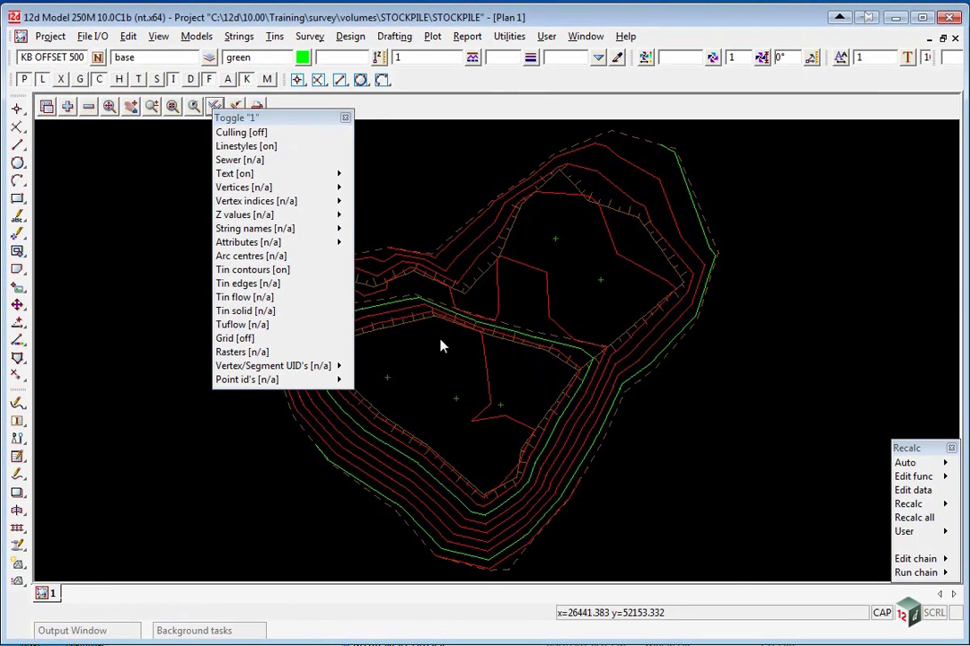
left_click(255, 280)
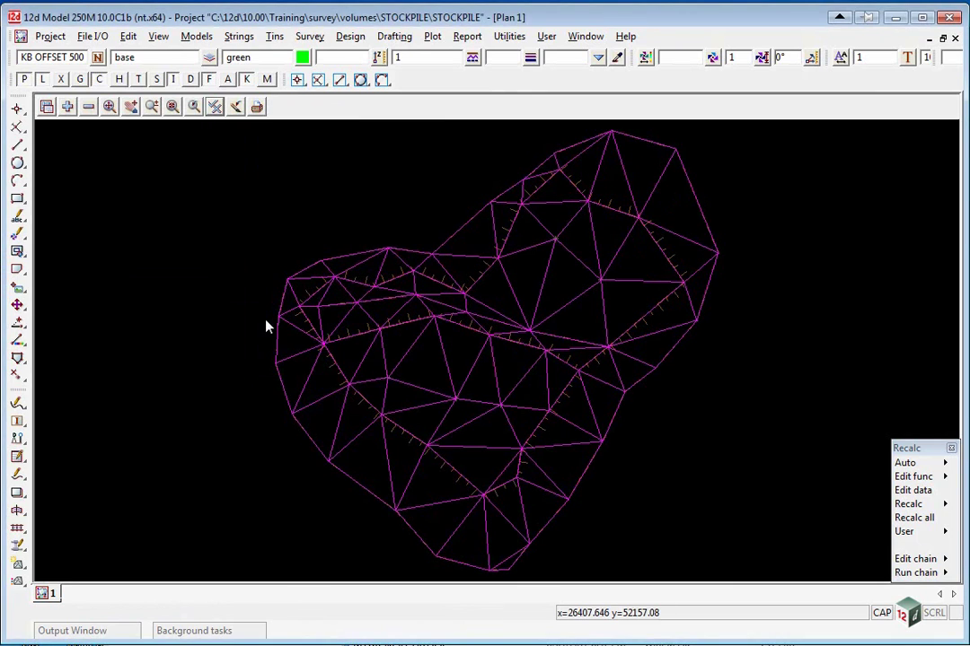
left_click(89, 108)
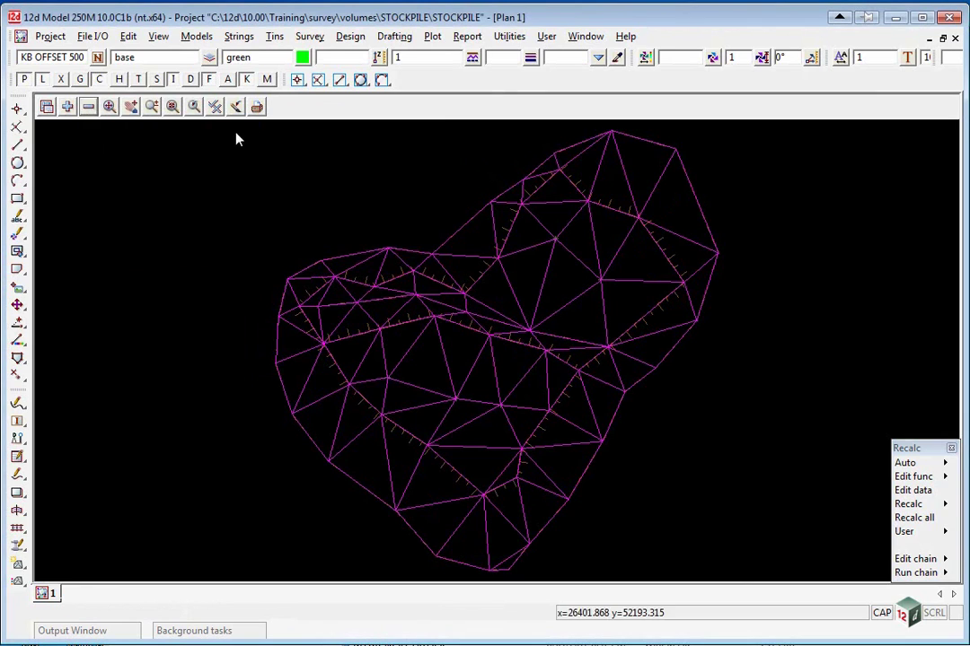
Rename model SPILE tin STOCKPILE to tin STOCKPILE using Models > Rename.
left_click(196, 36)
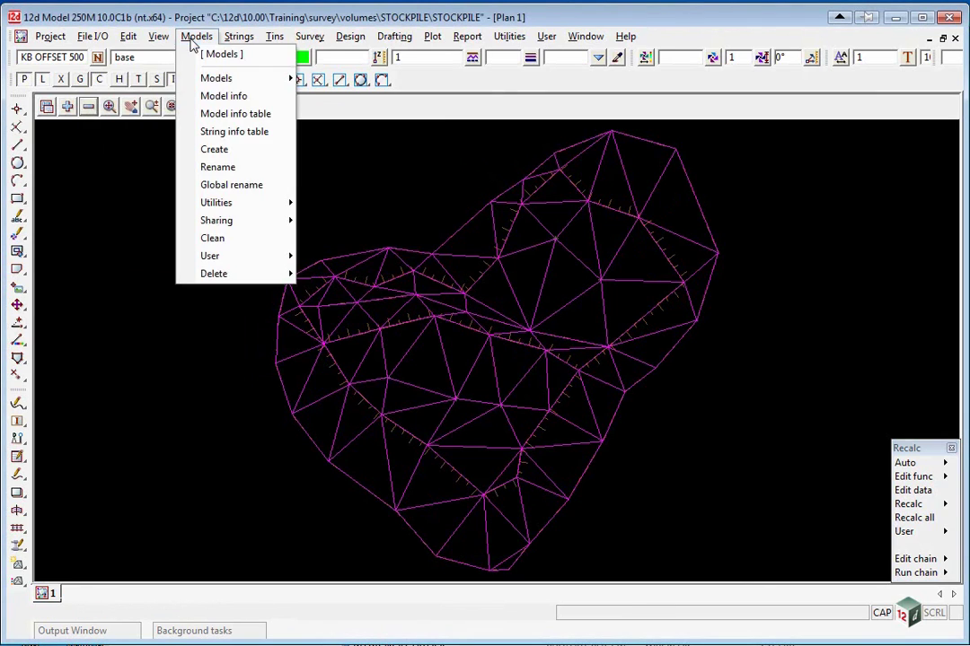
left_click(234, 171)
left_click(413, 208)
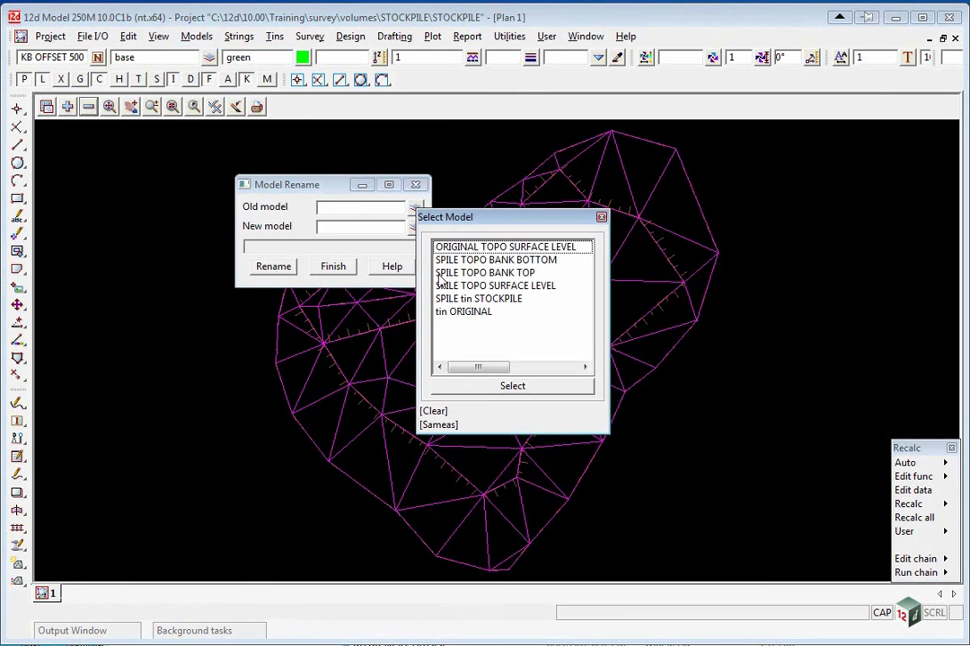
left_click(492, 300)
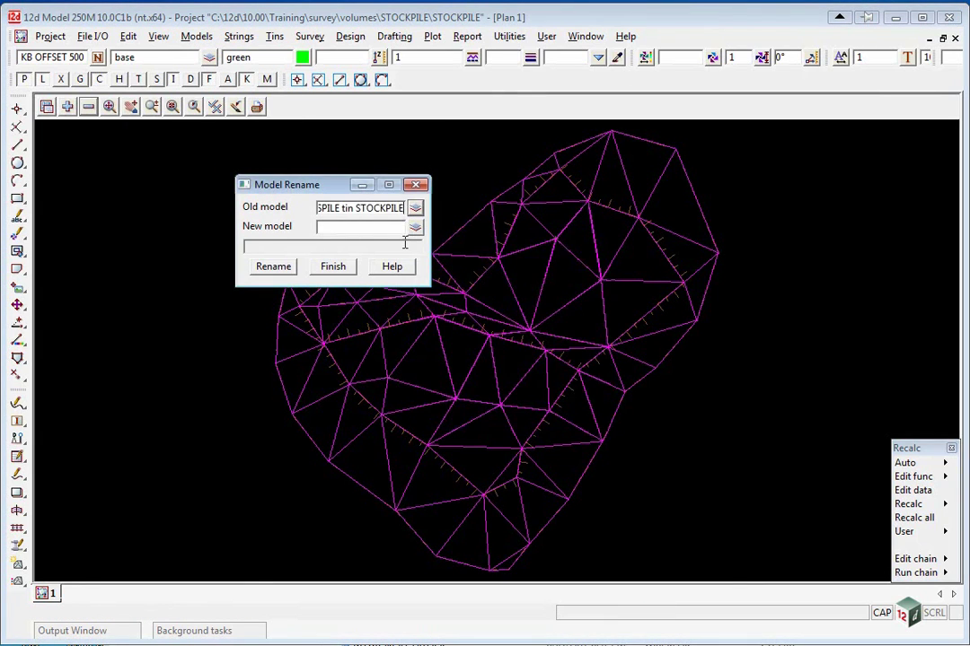
left_click_drag(402, 208, 344, 224)
key("ctrl+c")
left_click(340, 227)
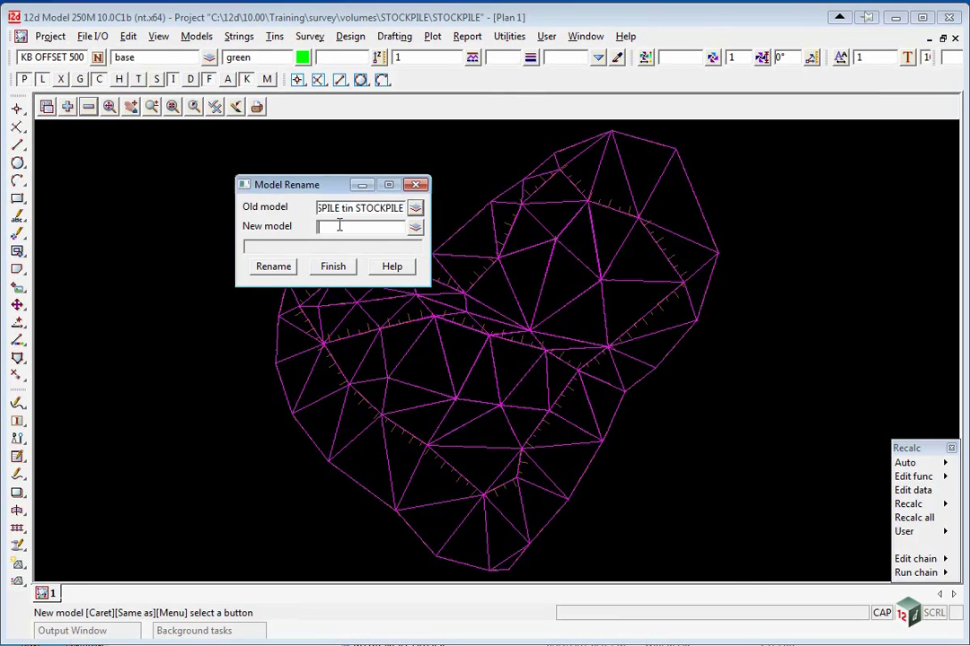
key("ctrl+v")
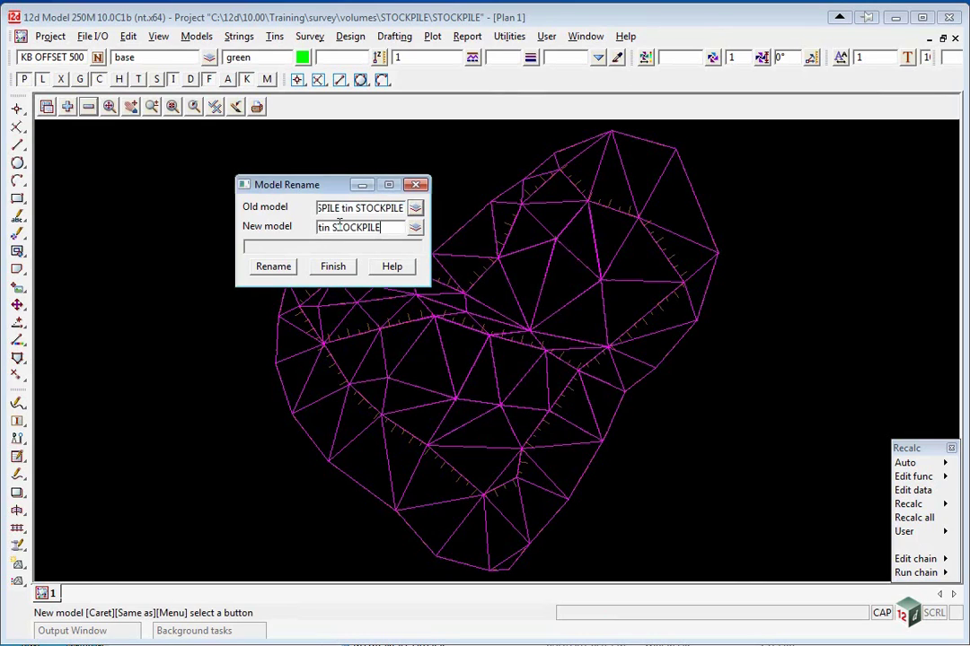
left_click(274, 269)
left_click(334, 268)
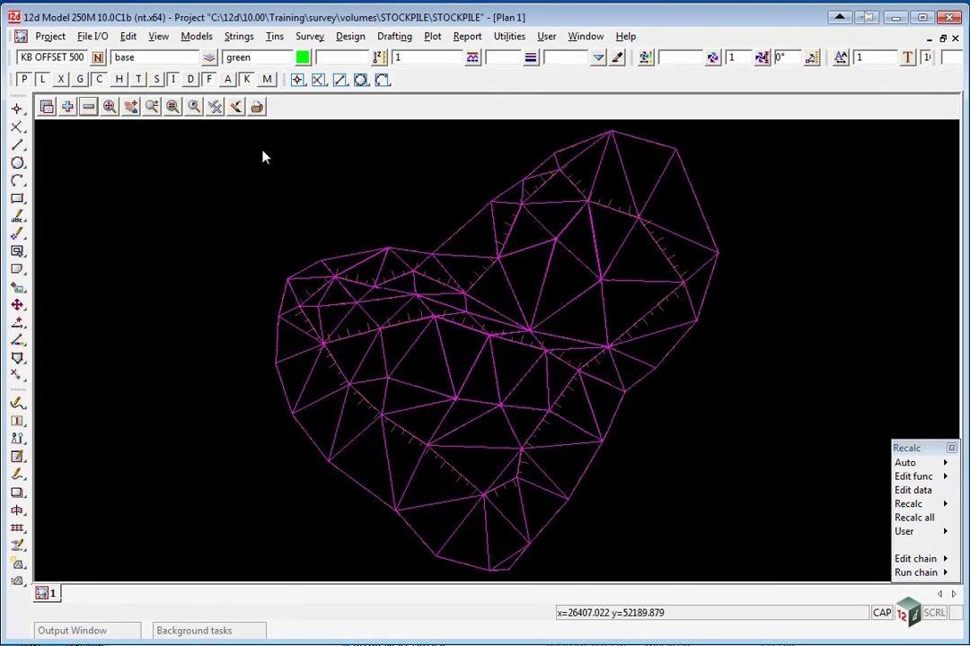
Select tin STOCKPILE in the Tin edit panel, check its TOPO source models, and finish.
left_click(274, 37)
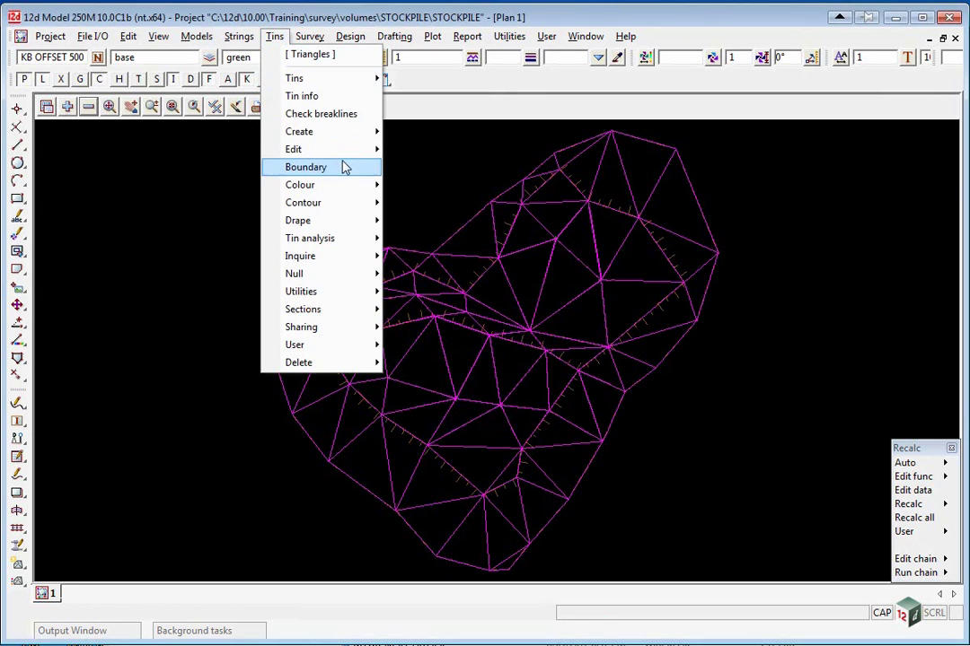
mouse_move(346, 152)
left_click(439, 172)
left_click(668, 229)
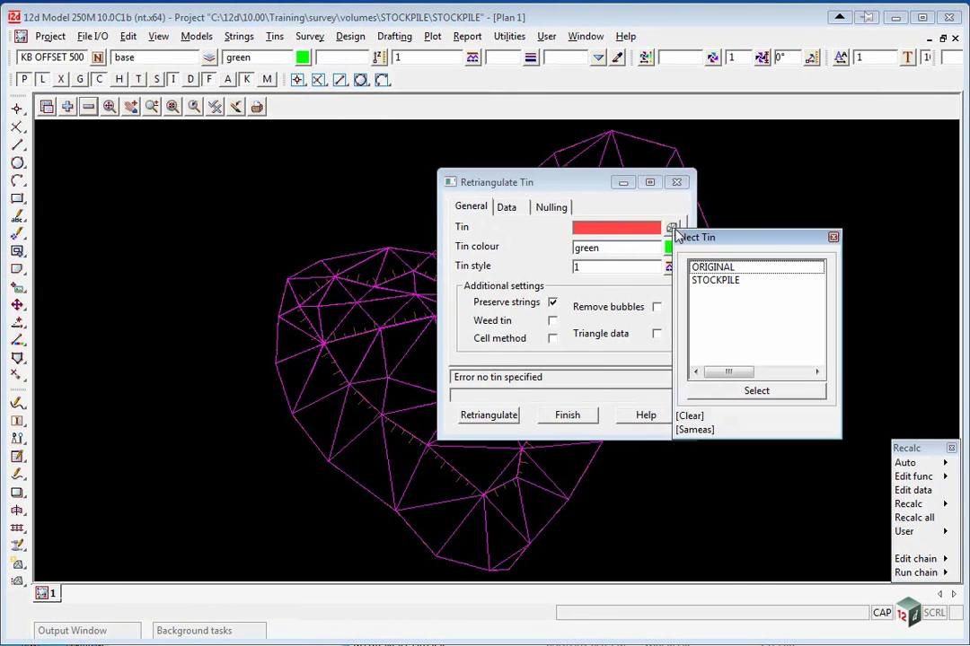
left_click(713, 283)
left_click(507, 206)
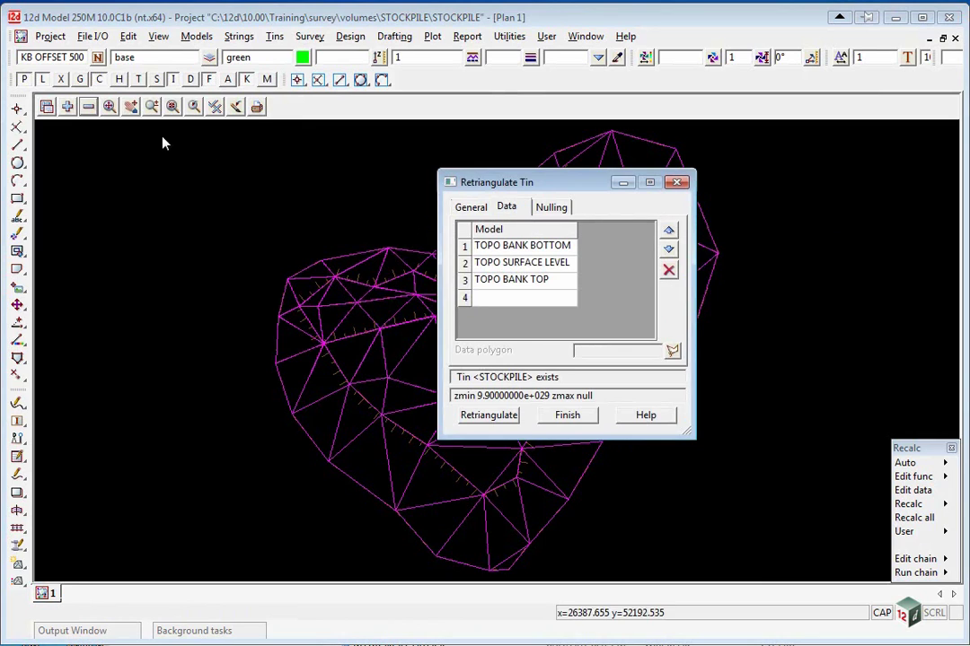
left_click(88, 106)
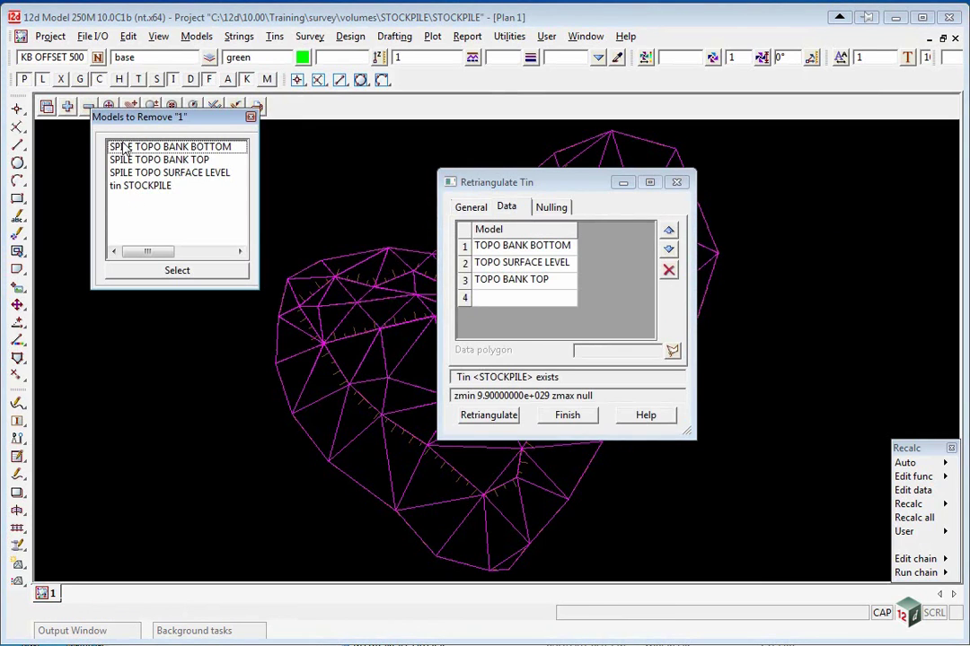
left_click(251, 118)
left_click(568, 415)
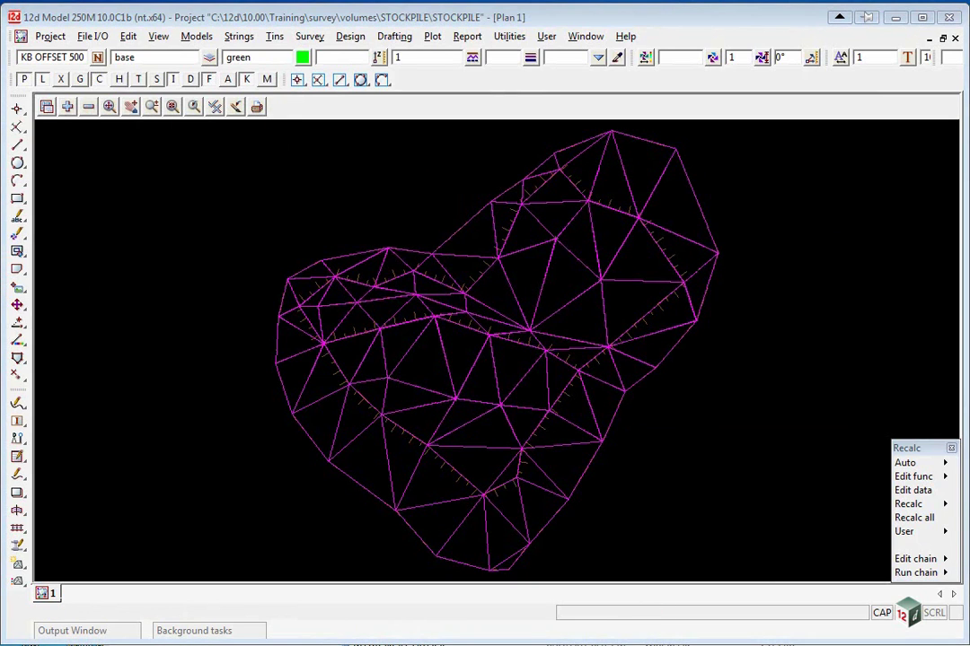
Add tin ORIGINAL back to Plan 1 so it overlays the STOCKPILE tin.
scroll(281, 404, "down", 2)
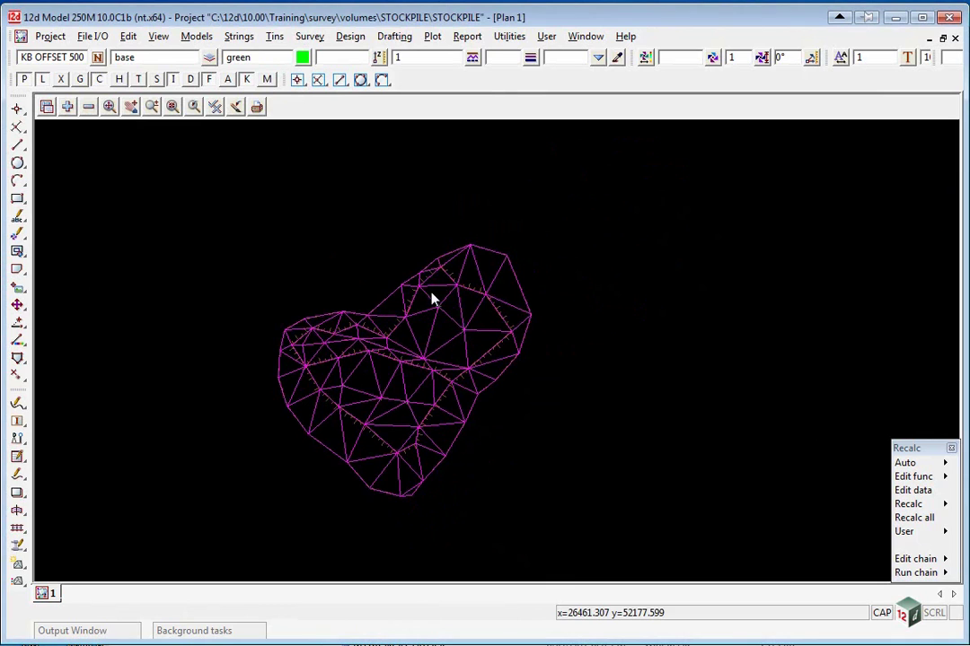
left_click(68, 107)
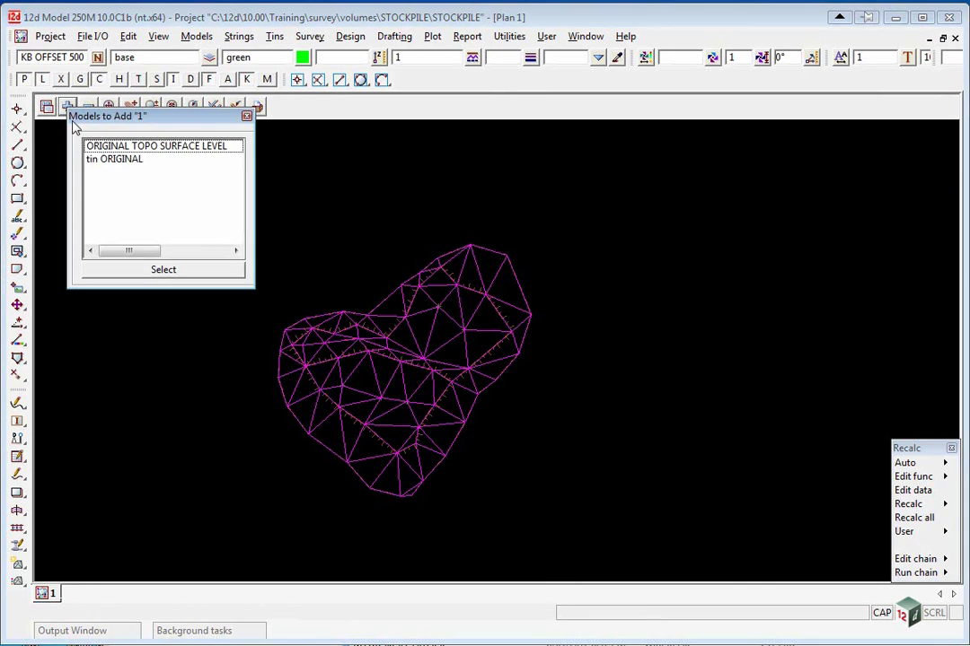
left_click(107, 163)
scroll(431, 463, "up", 2)
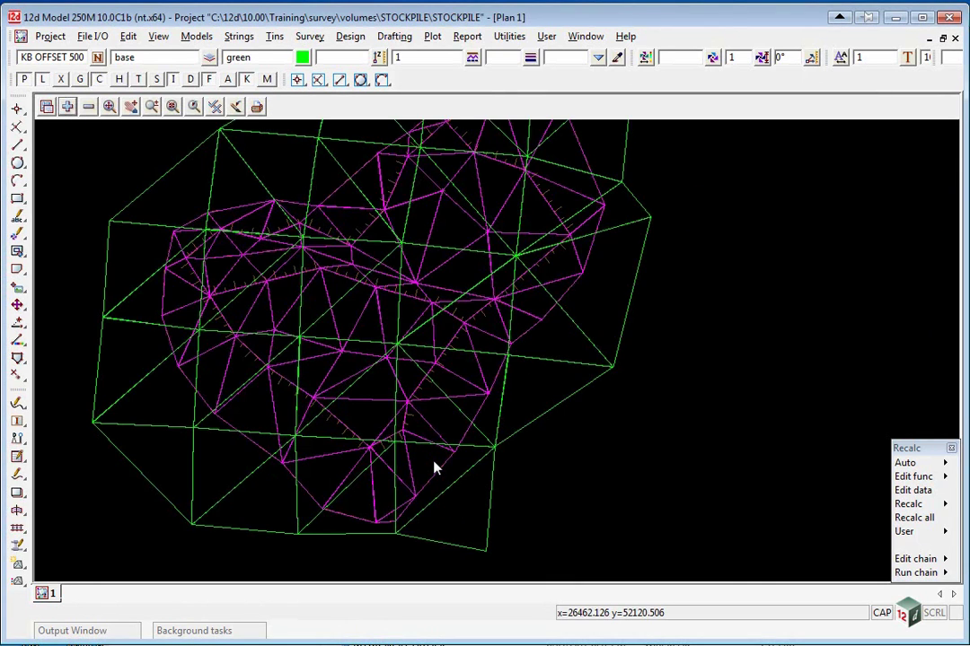
scroll(433, 465, "down", 2)
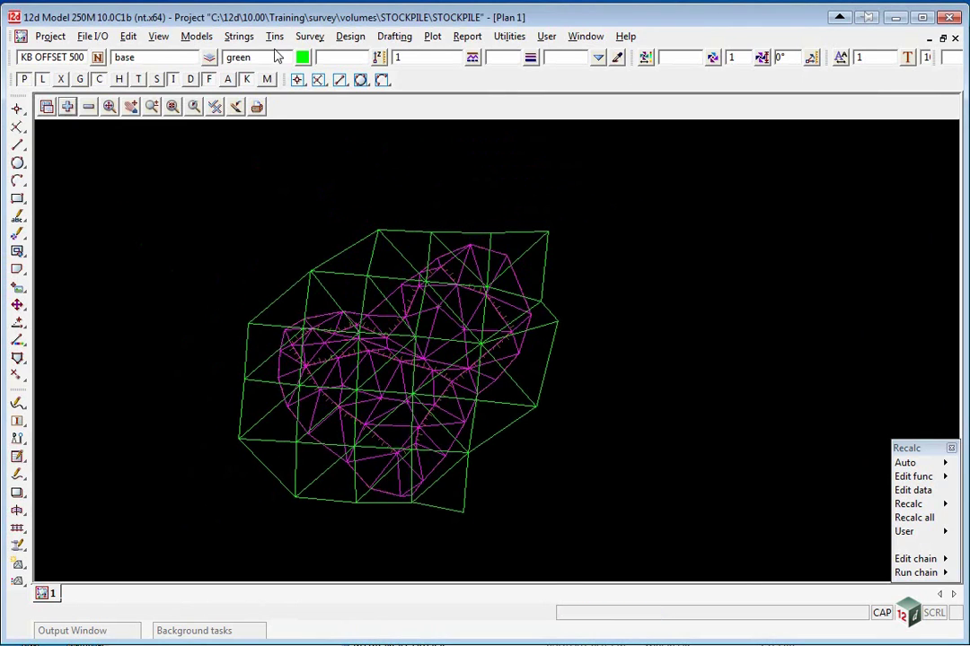
Start the exact tin-to-tin volume with original tin ORIGINAL and new tin STOCKPILE.
left_click(350, 37)
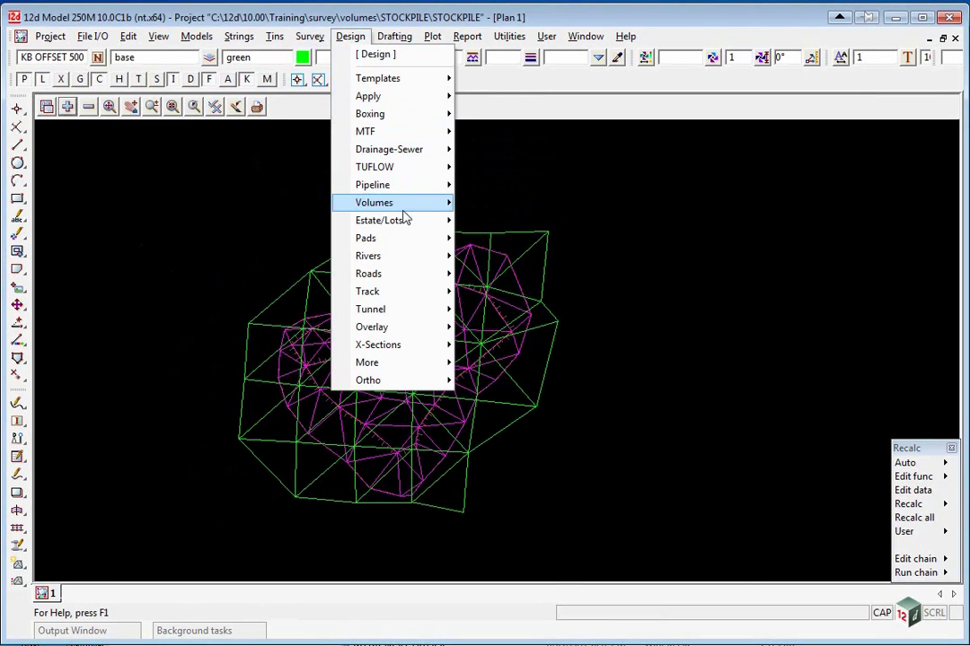
mouse_move(404, 204)
mouse_move(539, 245)
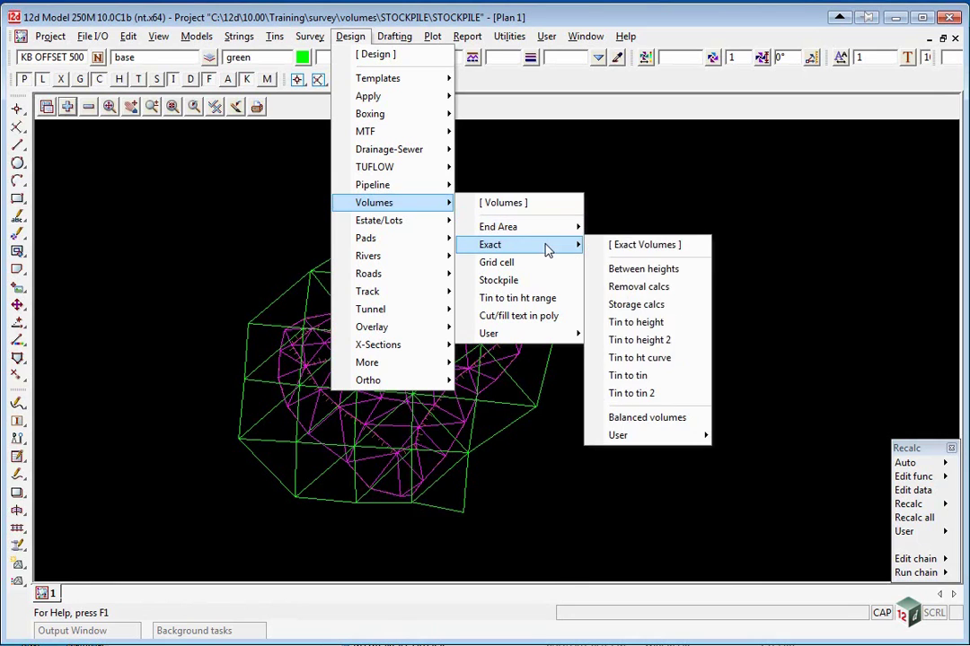
left_click(628, 375)
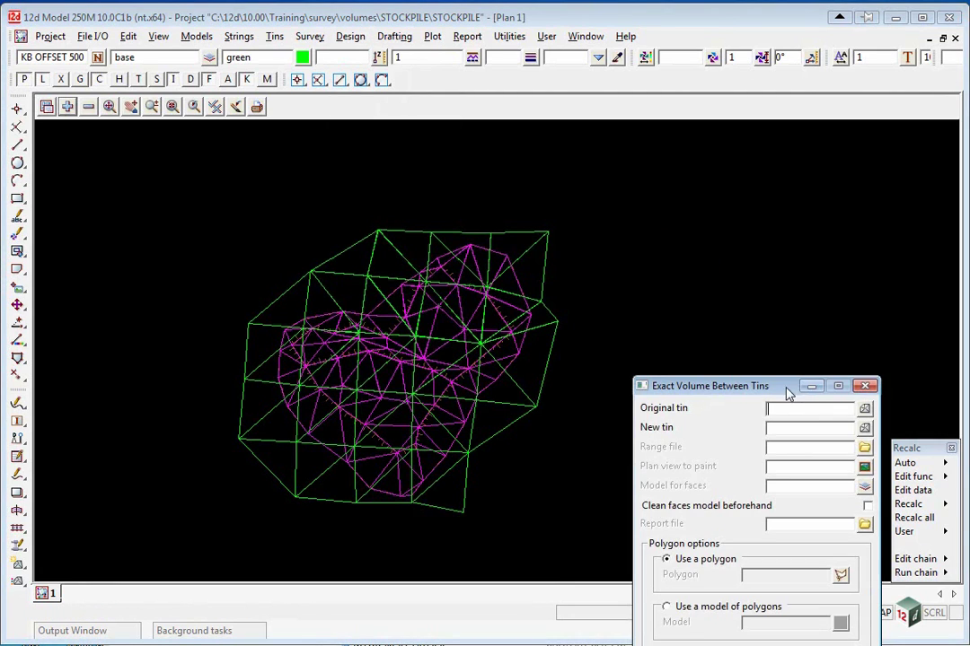
left_click_drag(664, 331, 240, 153)
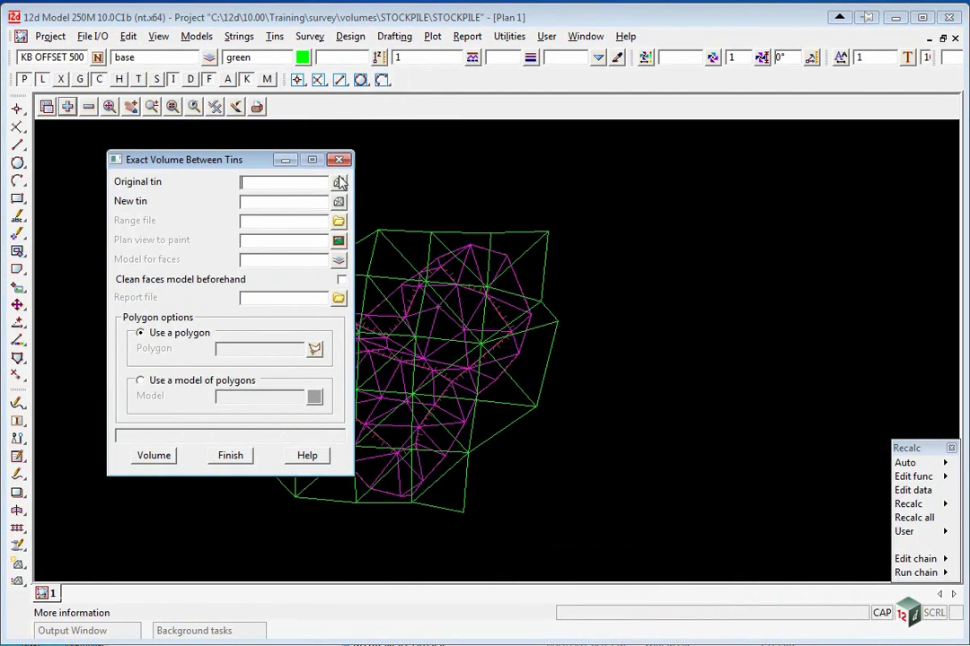
left_click(340, 182)
double_click(397, 219)
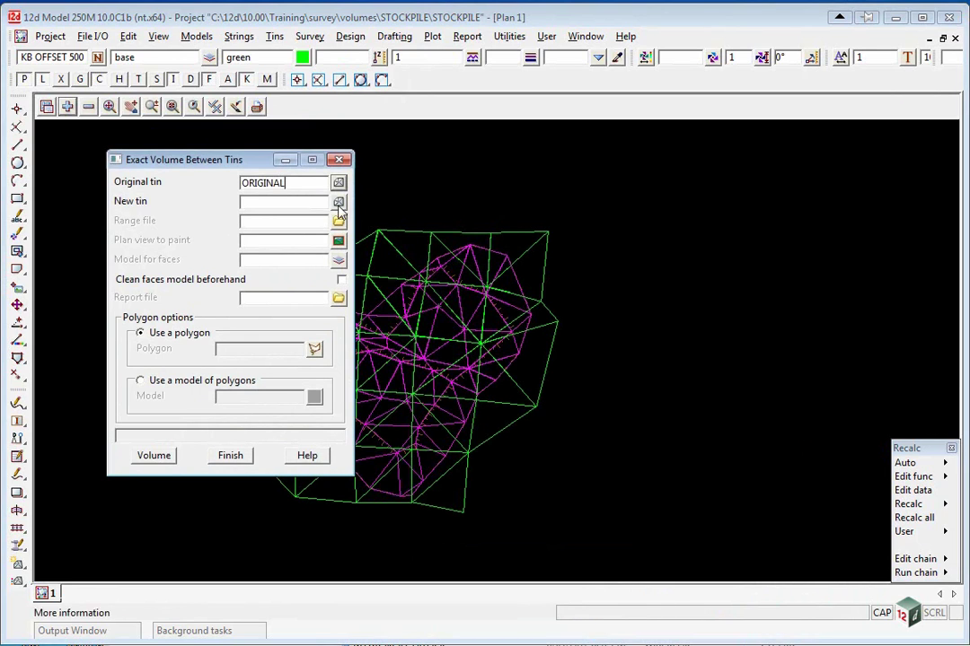
left_click(338, 202)
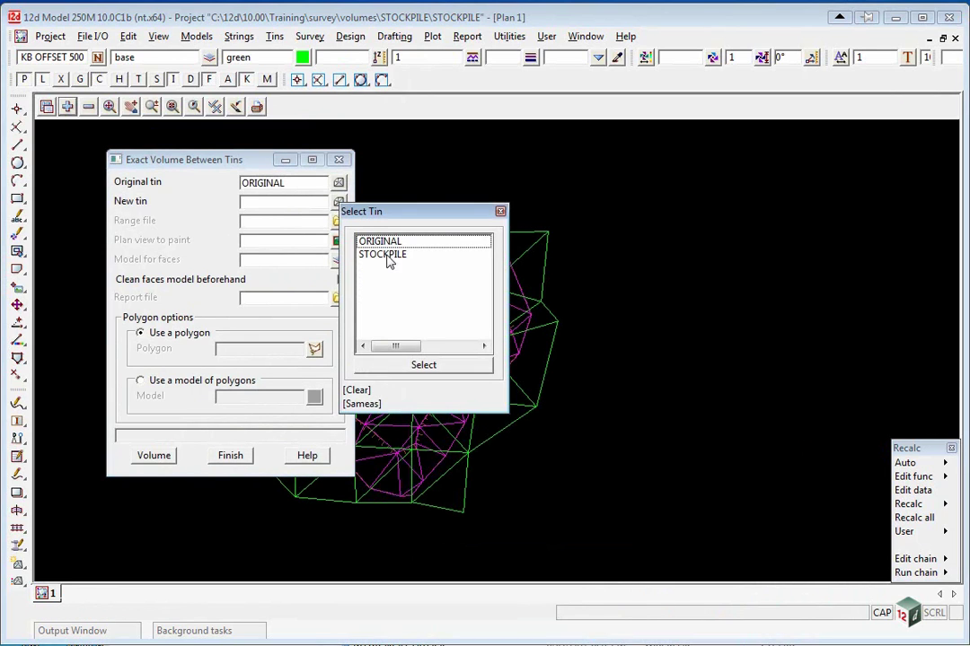
double_click(386, 255)
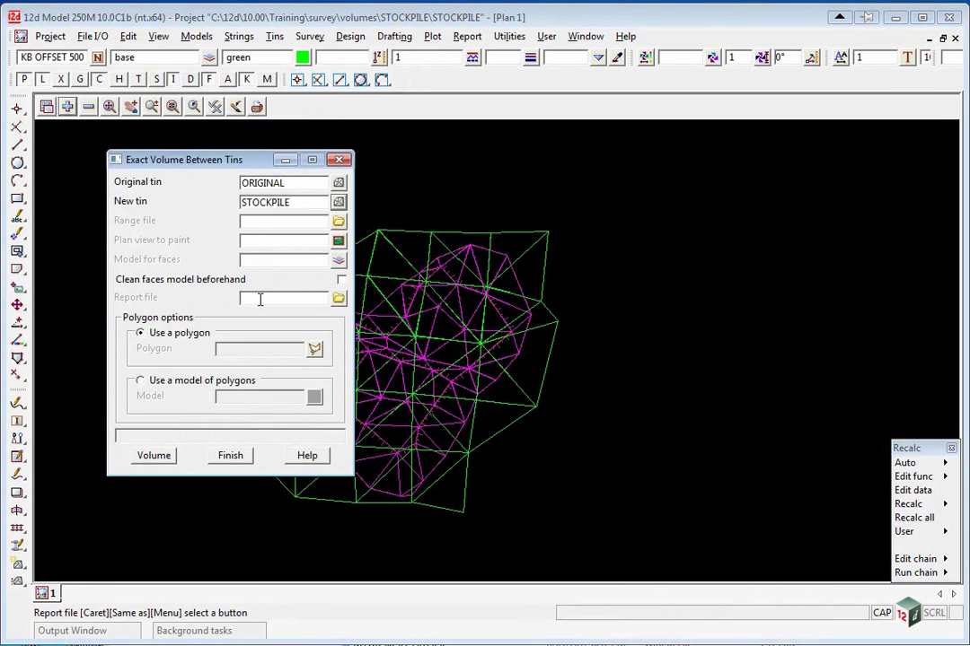
Set report file STOCKPILES VOLS.rpt, pick polygon BB, and calculate the volume.
type("STOCKPILES VOLS.rpt")
key("Return")
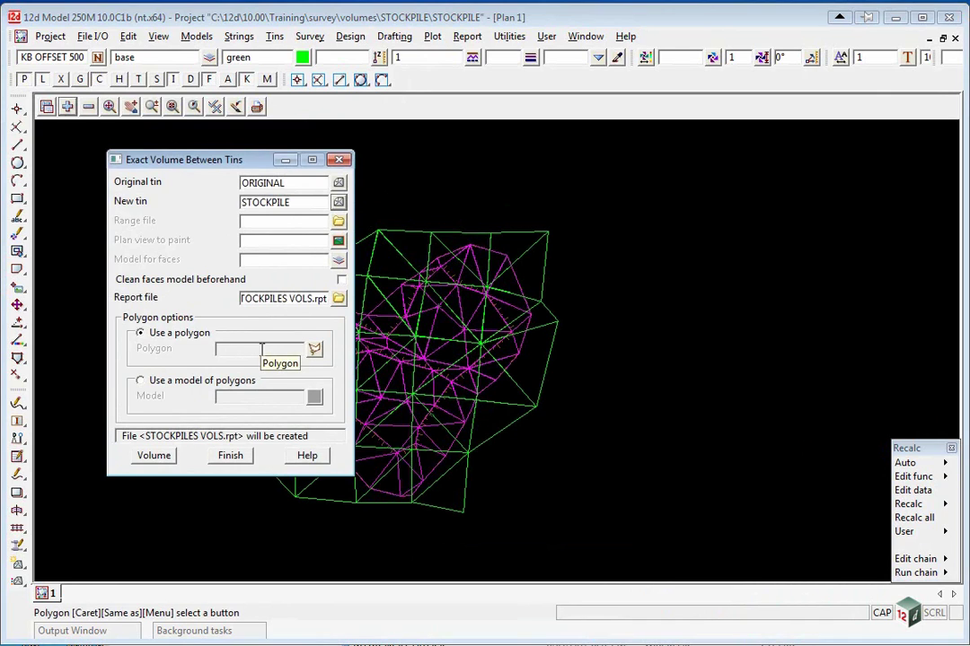
left_click(314, 351)
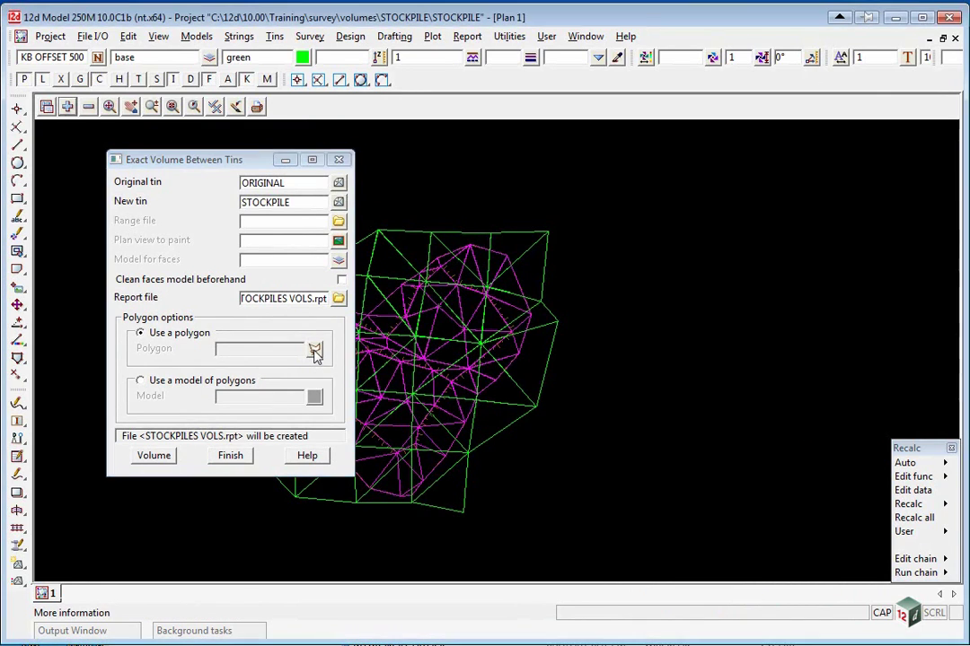
left_click(524, 344)
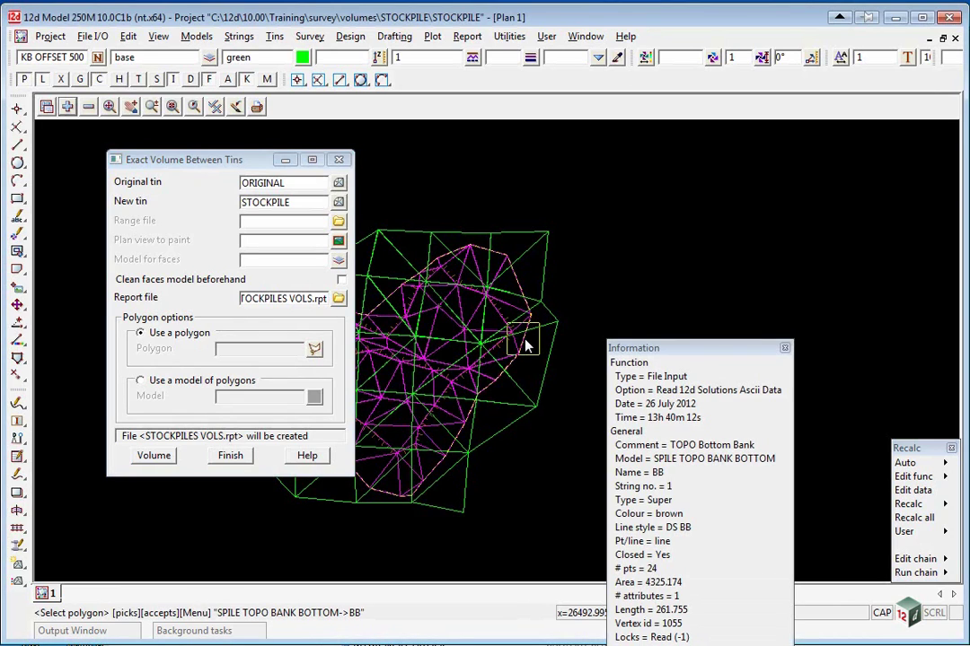
middle_click(525, 342)
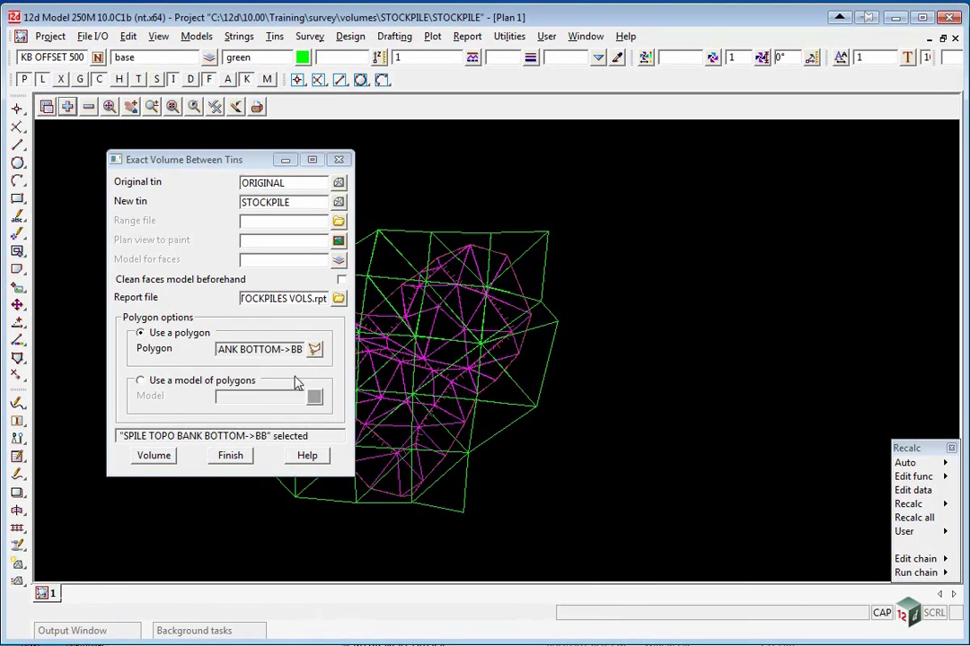
left_click(164, 459)
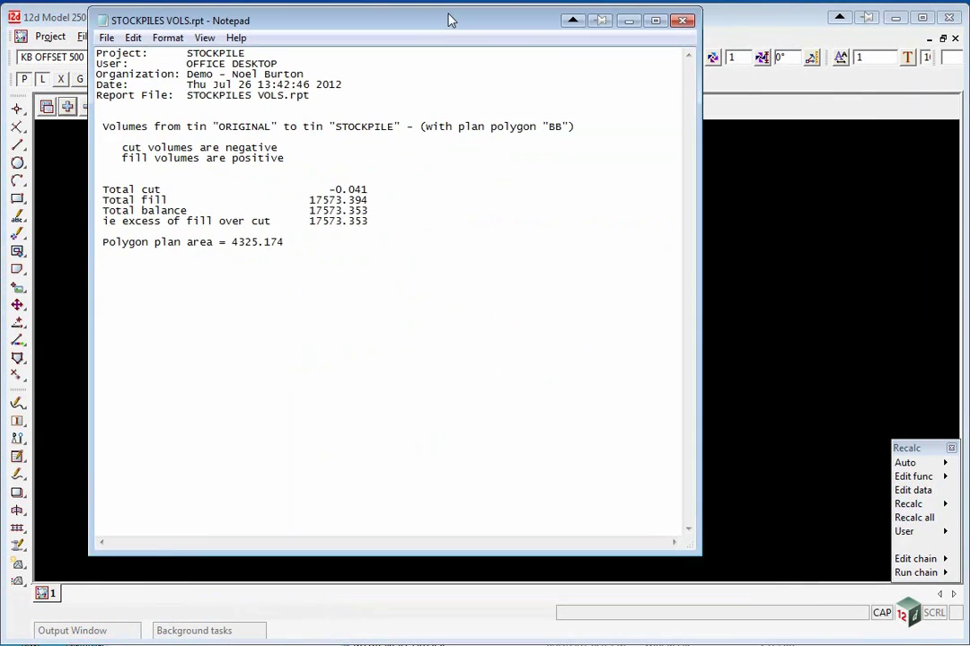
Highlight the 'Polygon plan area = 4325.174' line in STOCKPILES VOLS.rpt, then close Notepad.
left_click_drag(450, 20, 451, 33)
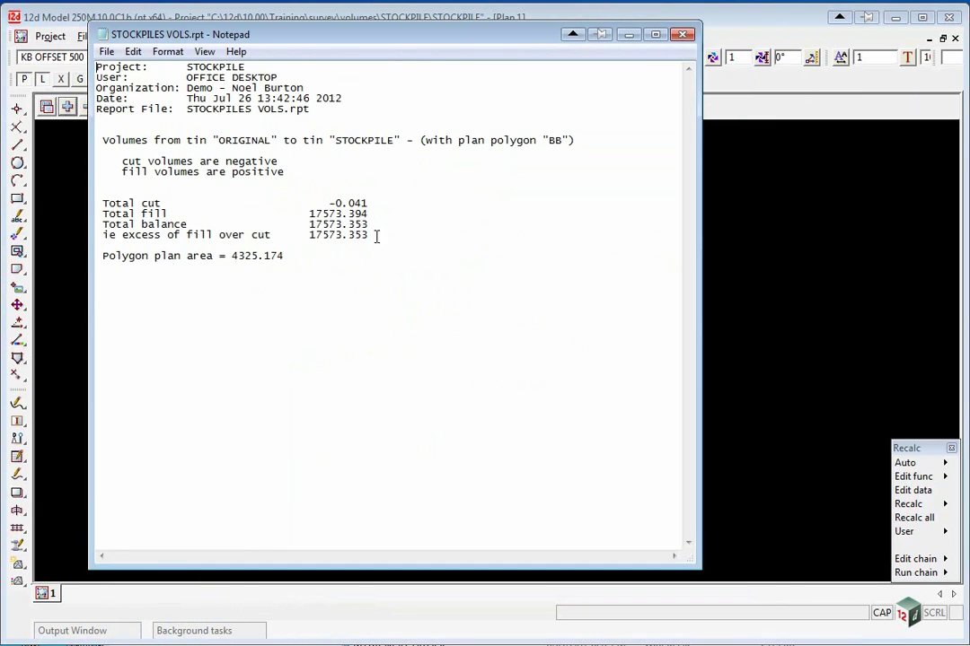
left_click_drag(101, 255, 294, 256)
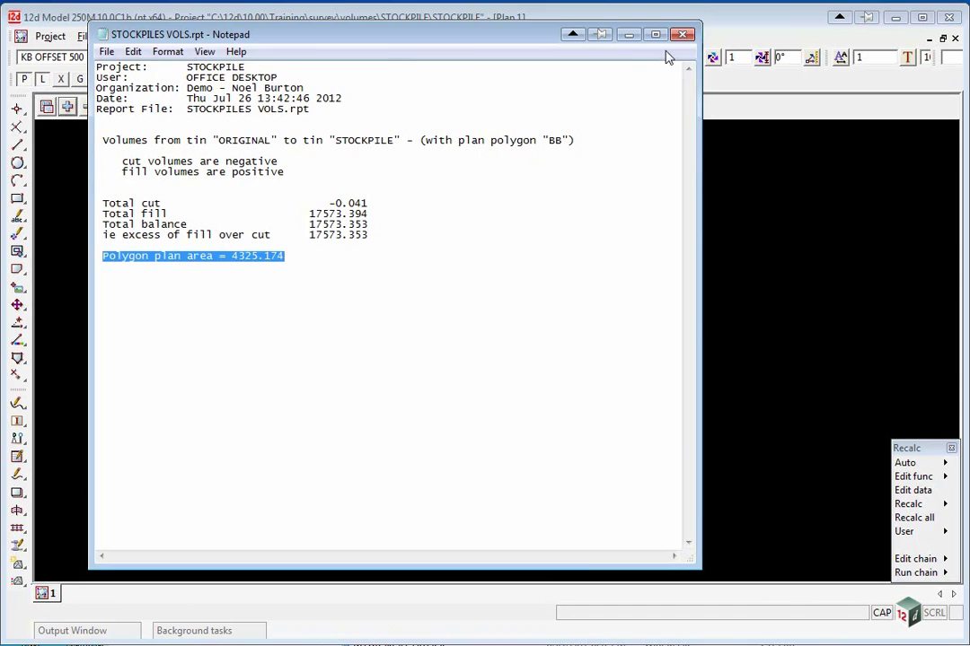
left_click(682, 34)
Finish the Exact Volume Between Tins tool, zoom out, and bring up the Design menu.
left_click(230, 455)
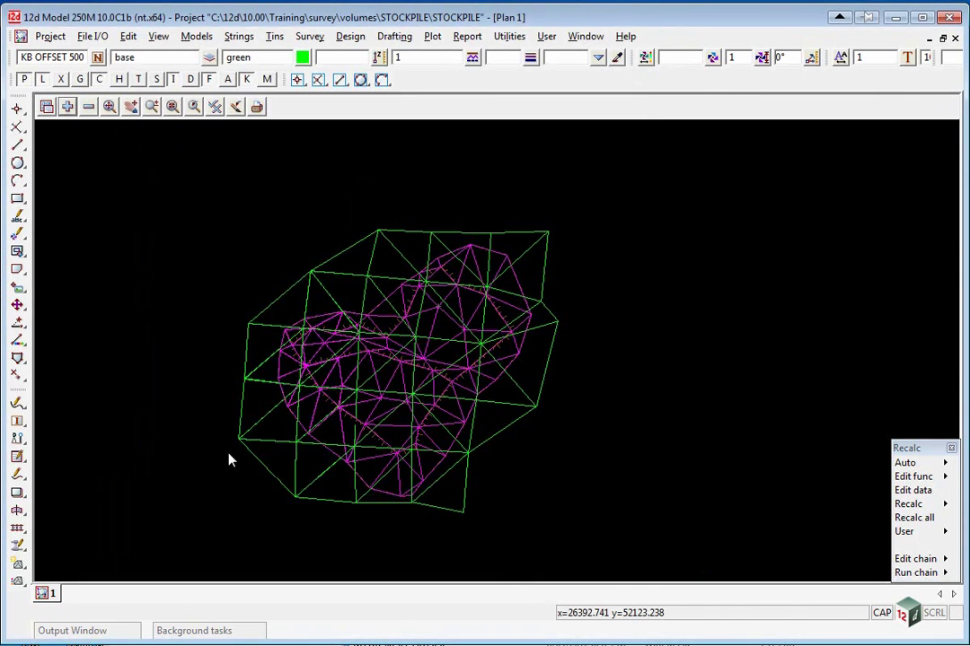
scroll(210, 217, "down", 1)
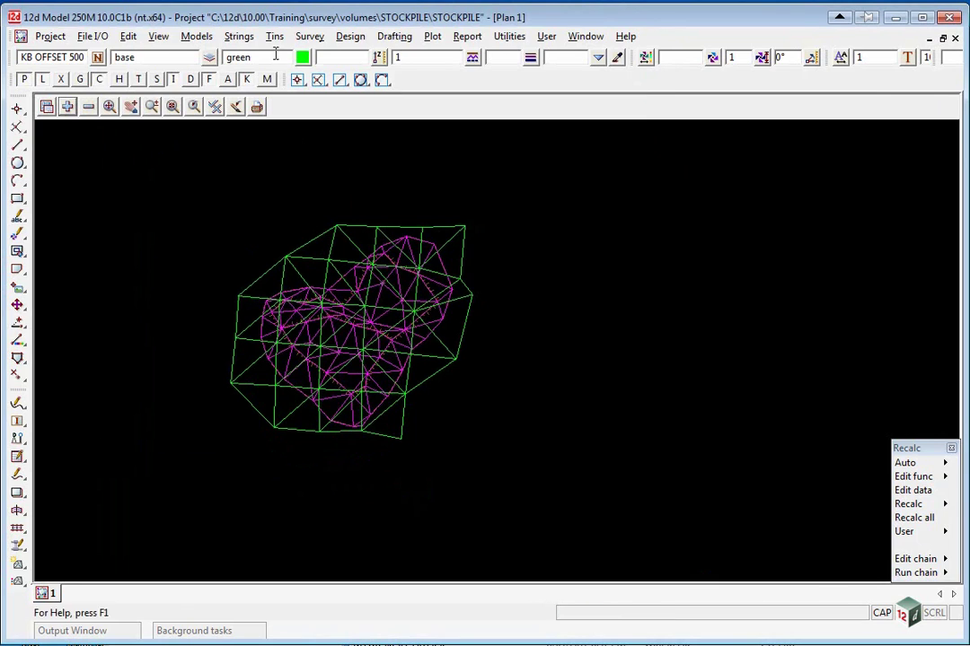
left_click(350, 35)
Start End Area Volume Between Tins with ORIGINAL as original tin and STOCKPILE as new tin.
mouse_move(395, 202)
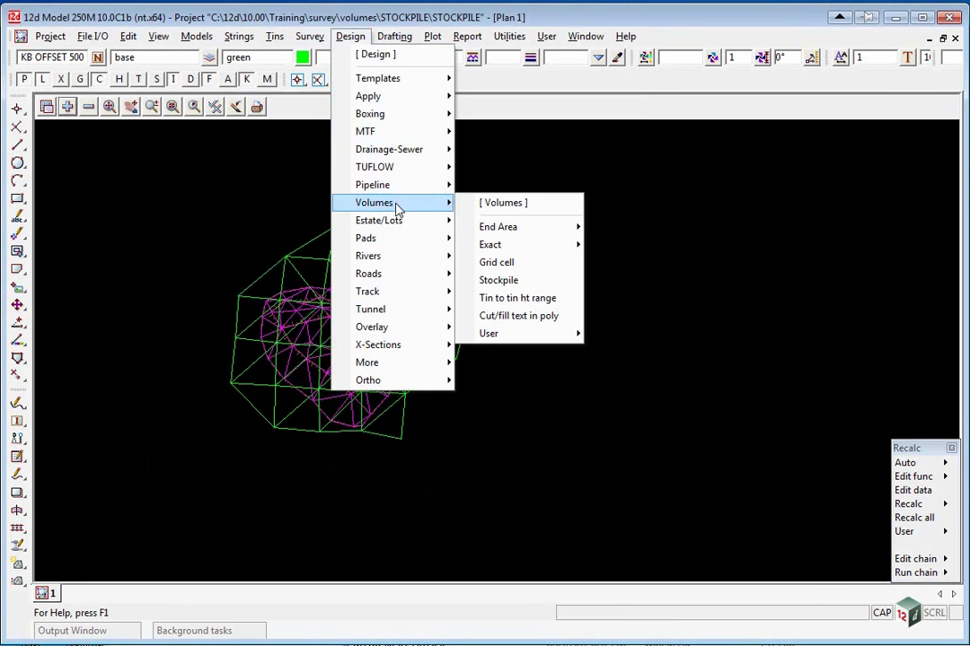
mouse_move(503, 227)
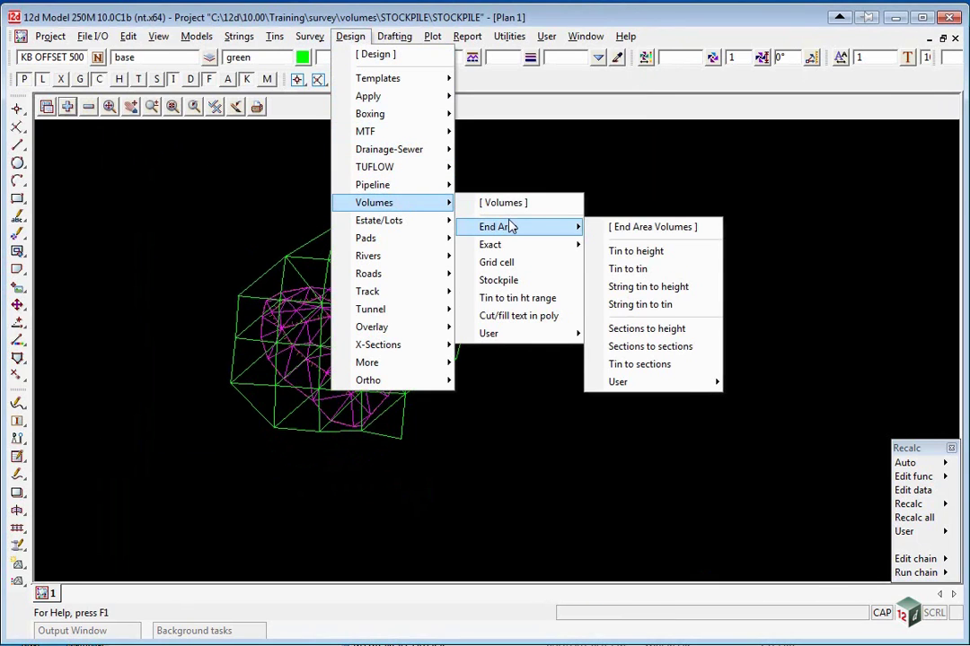
left_click(663, 268)
left_click_drag(831, 277, 733, 118)
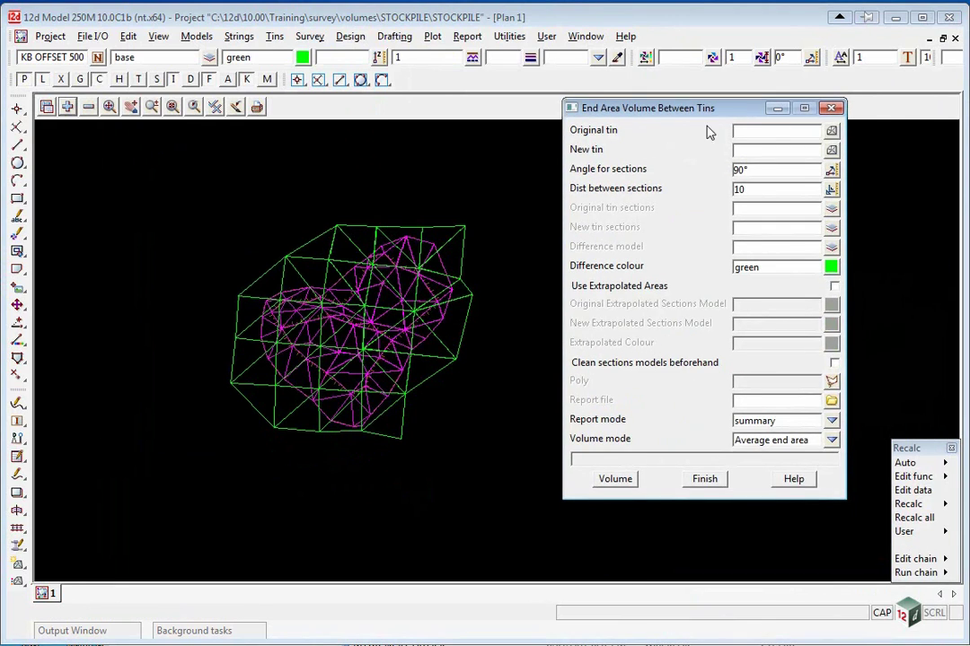
left_click(831, 130)
left_click(875, 171)
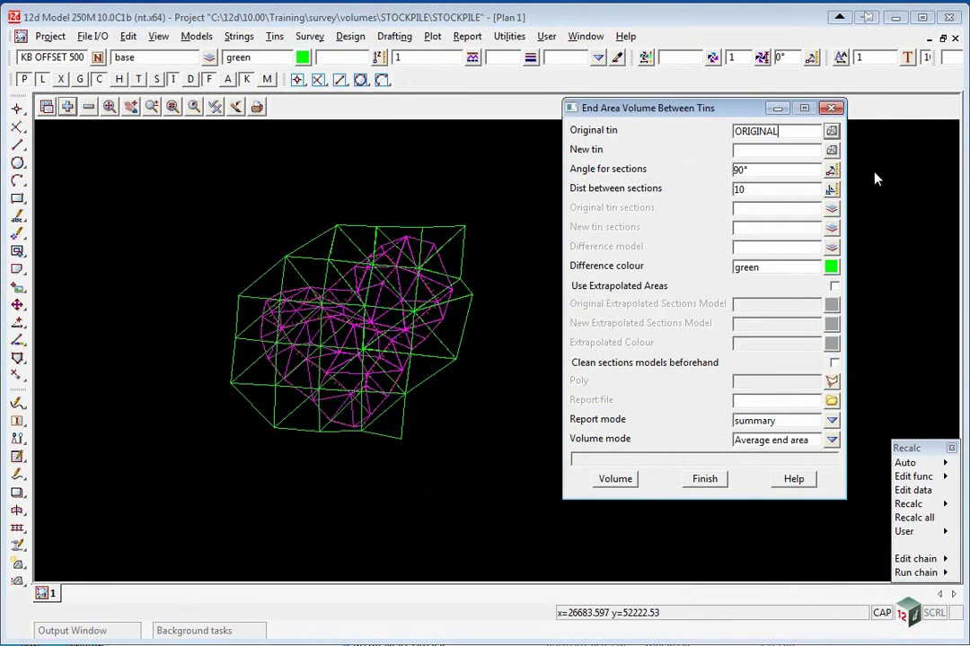
left_click(831, 149)
left_click(875, 202)
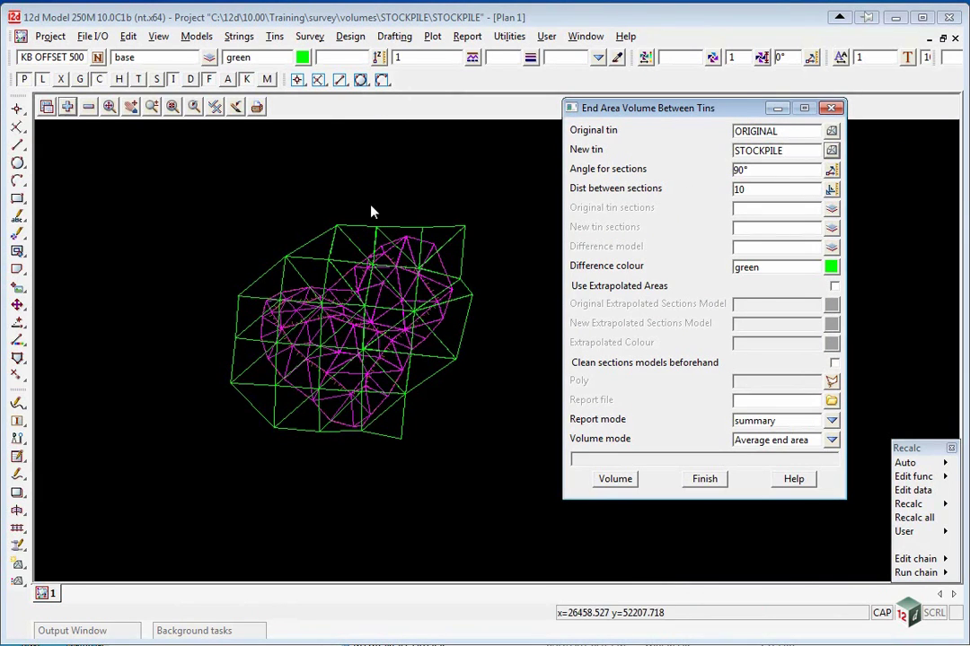
Set a 135° section angle, name the sections model 'xs original', and enable cleaning section models.
left_click(766, 172)
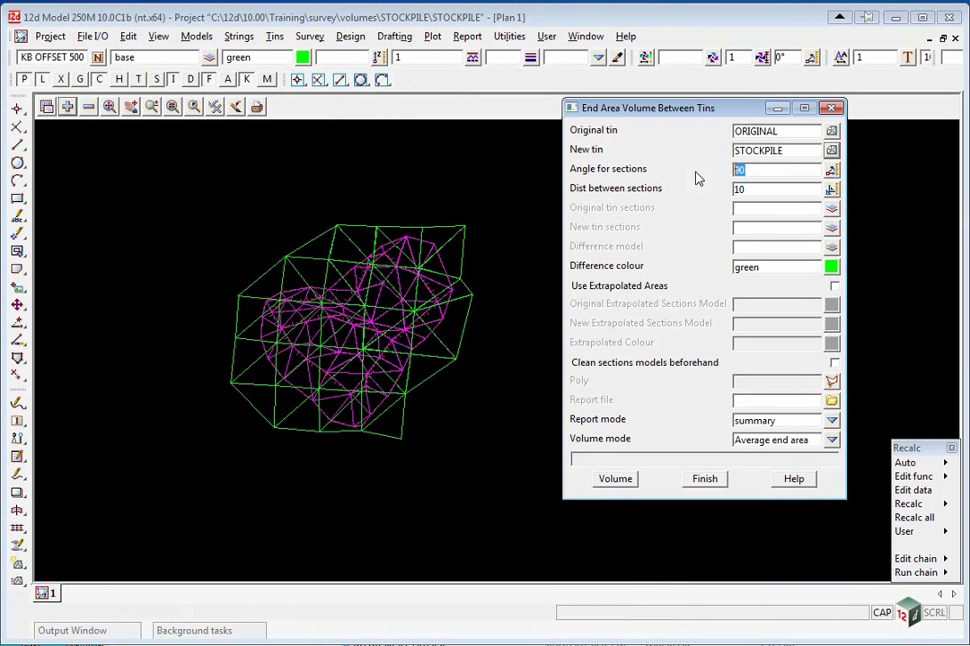
type("135")
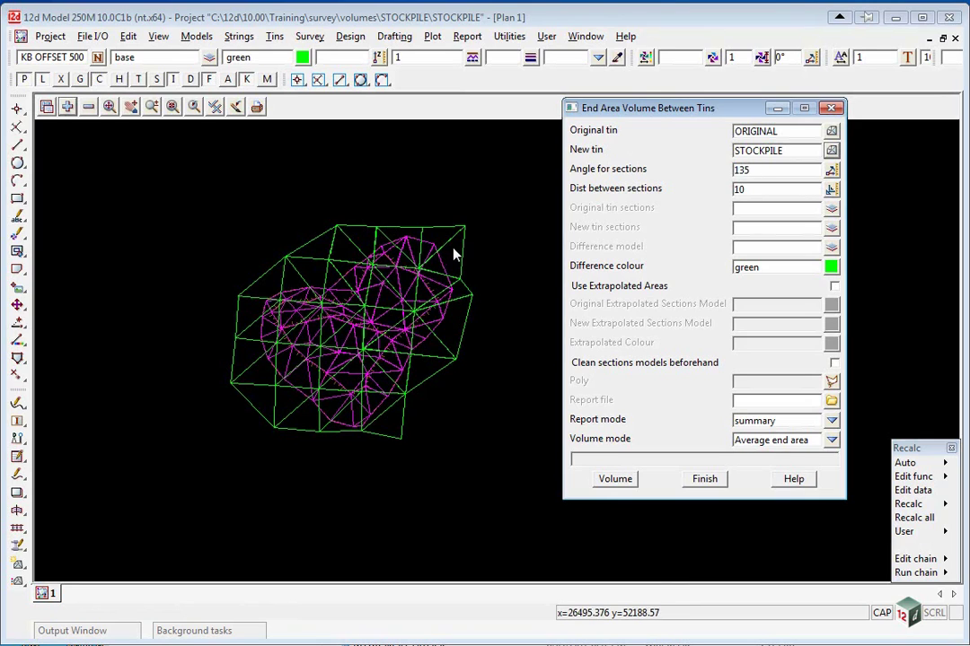
left_click(773, 190)
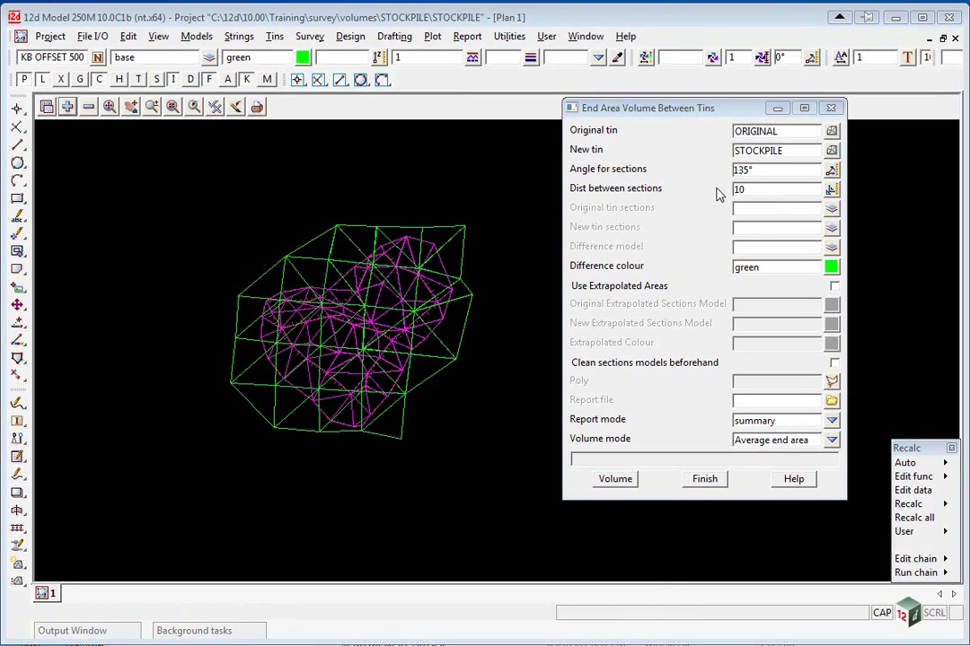
left_click(761, 187)
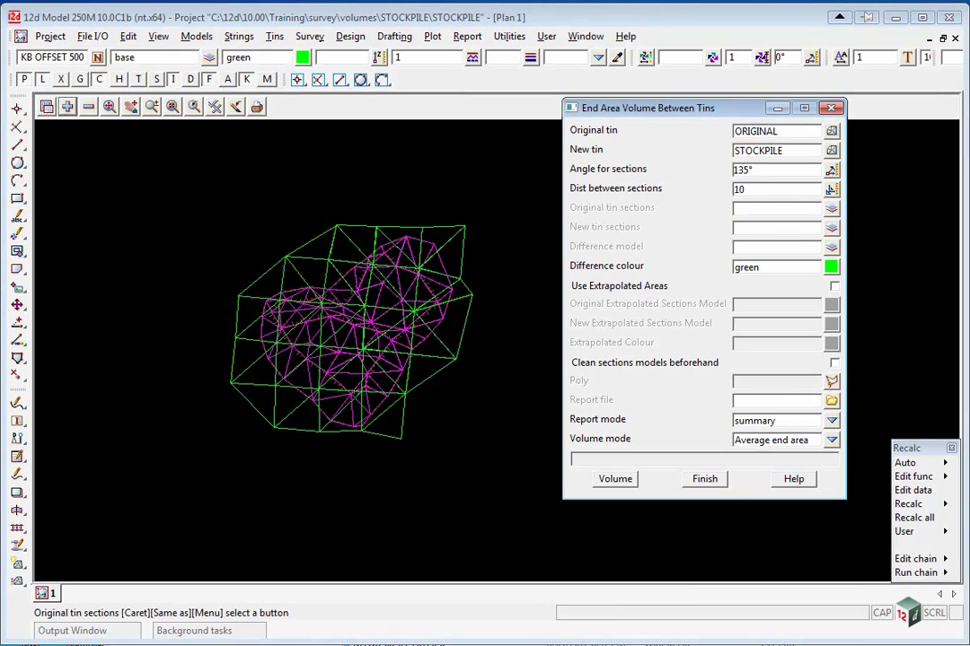
type("xs or")
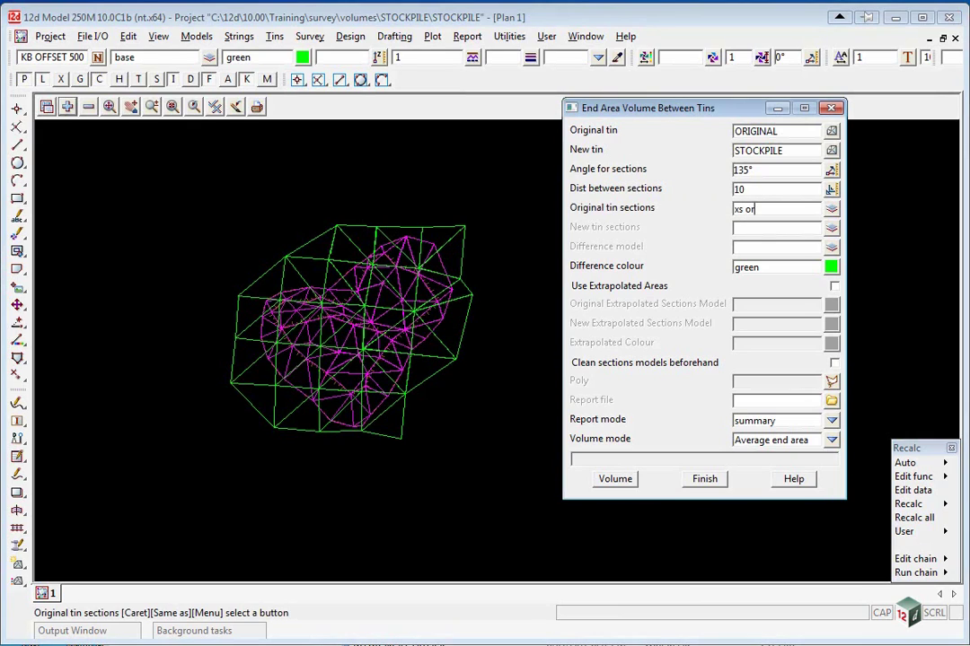
type("iginal")
key("Return")
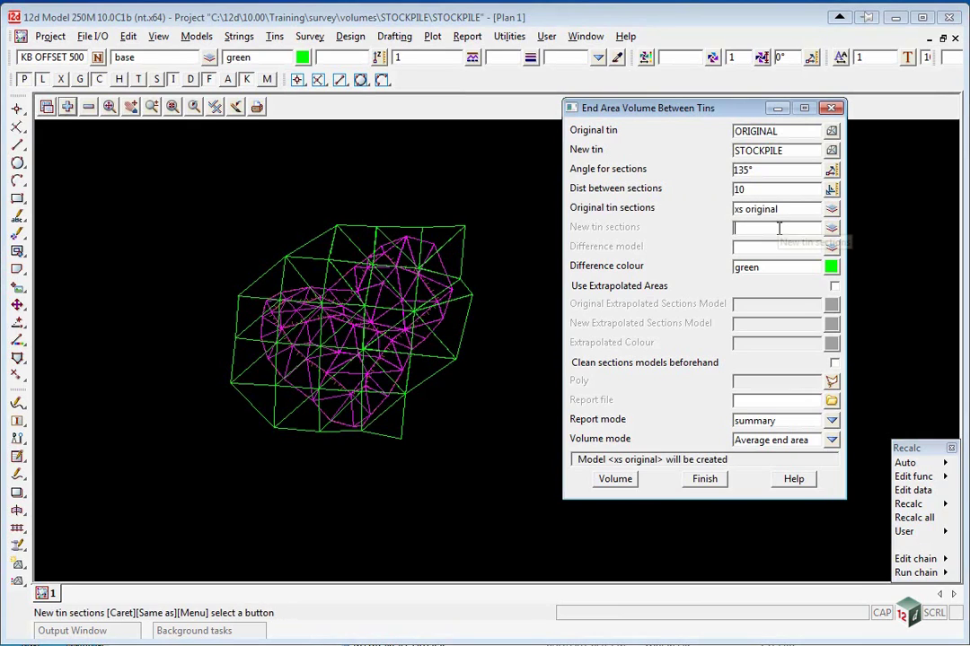
type("xs stockpile")
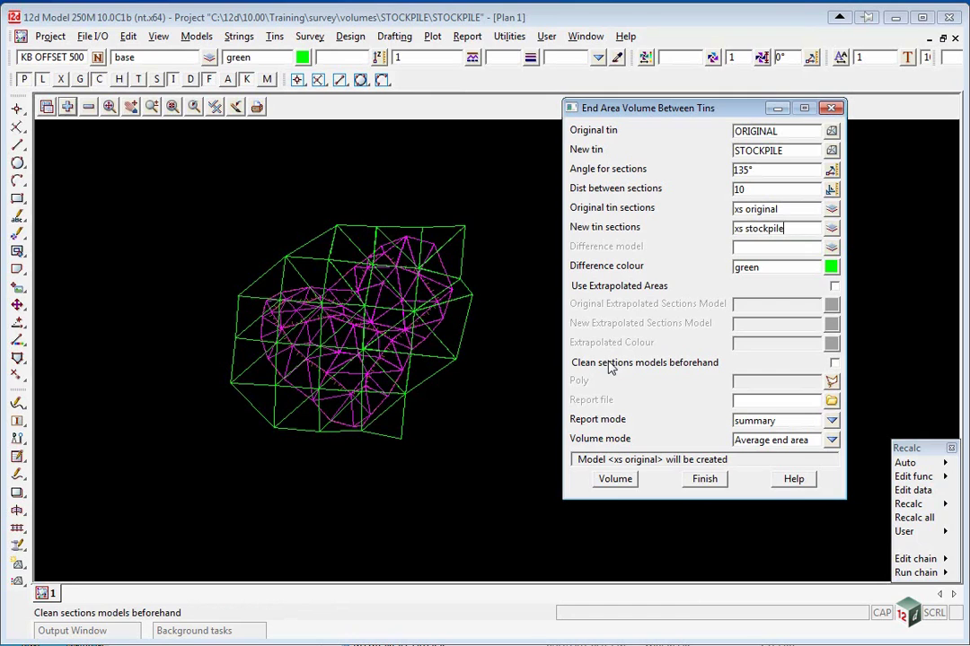
left_click(834, 362)
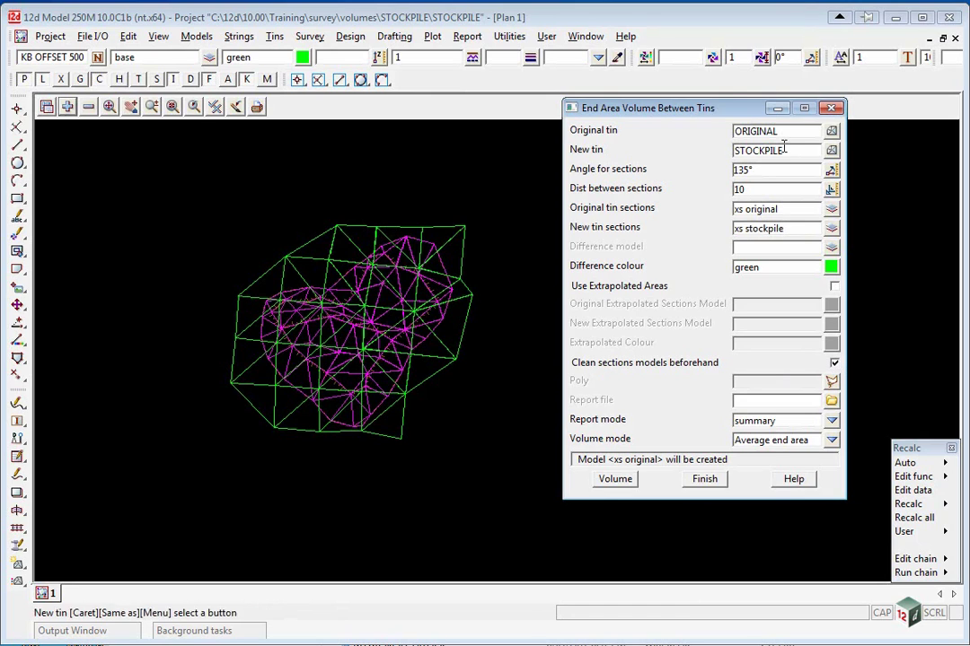
Limit the volume to the BB polygon, report to STOCKPILES VOLS.rpt, and calculate.
left_click_drag(727, 109, 654, 34)
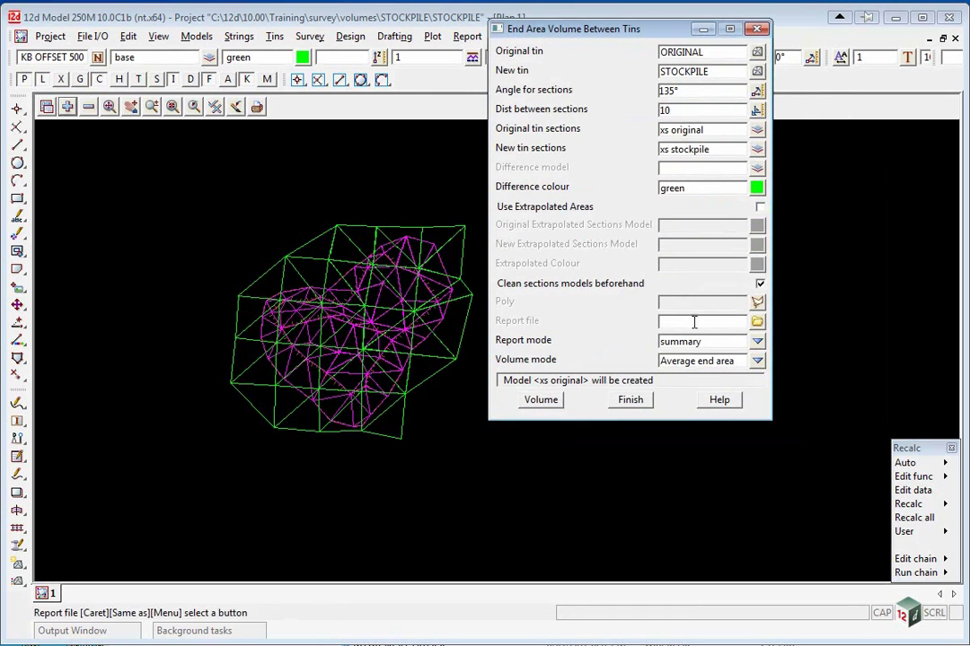
left_click(757, 303)
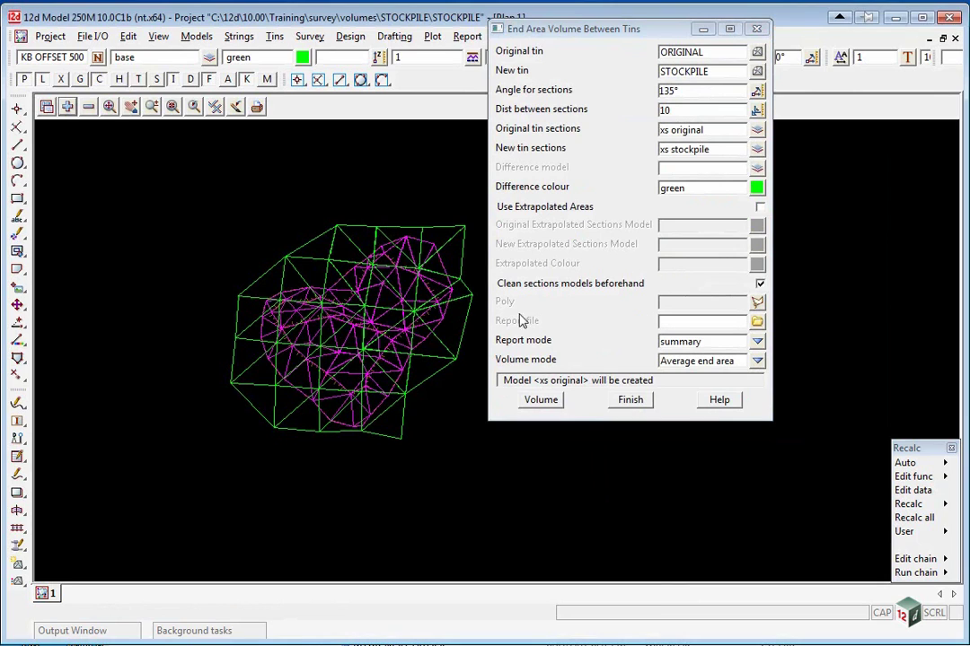
left_click(448, 331)
middle_click(444, 331)
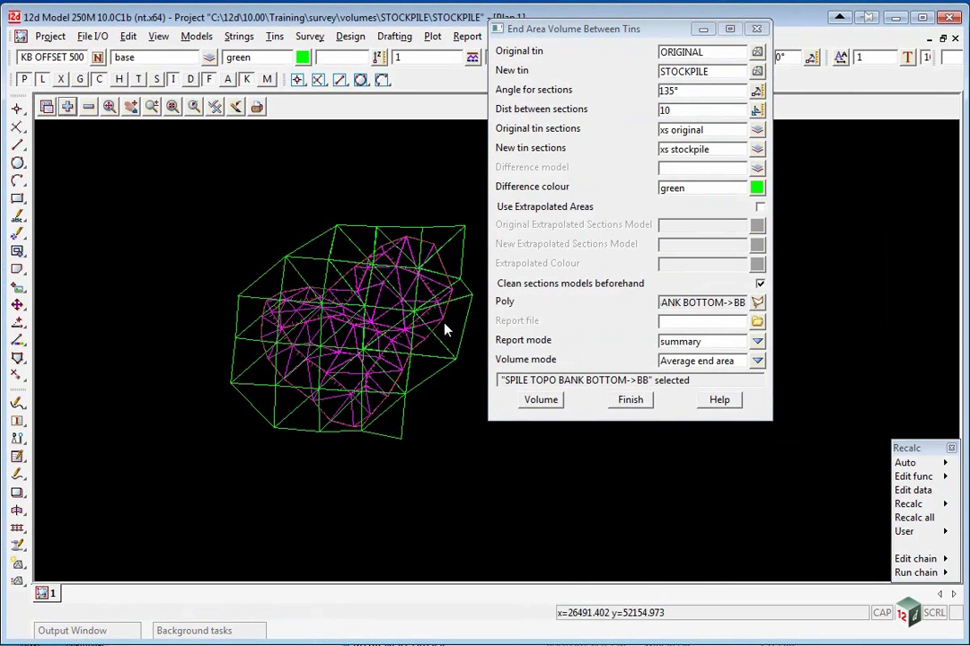
left_click(757, 321)
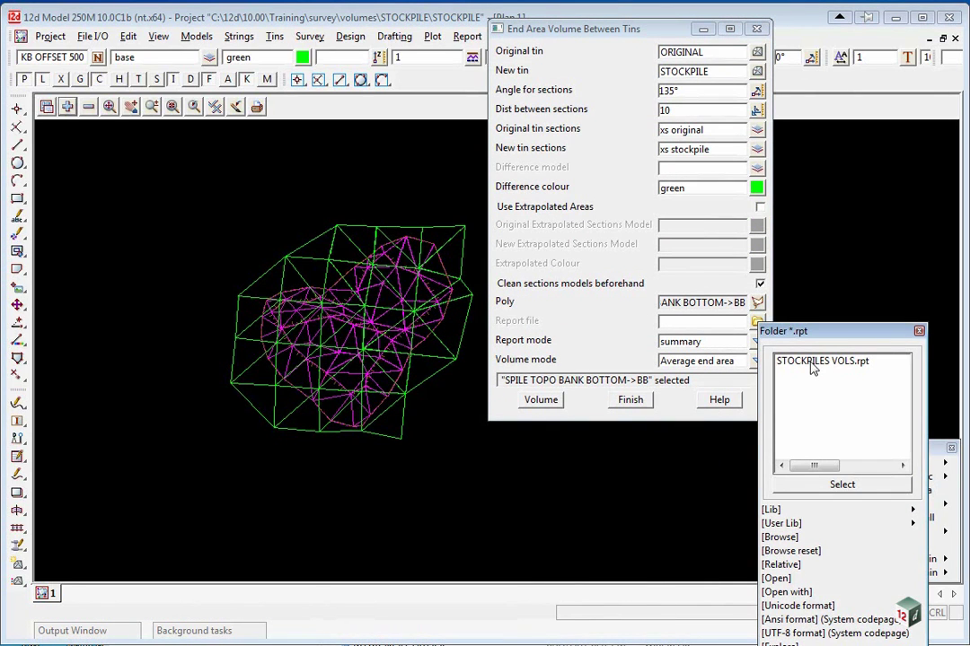
double_click(812, 363)
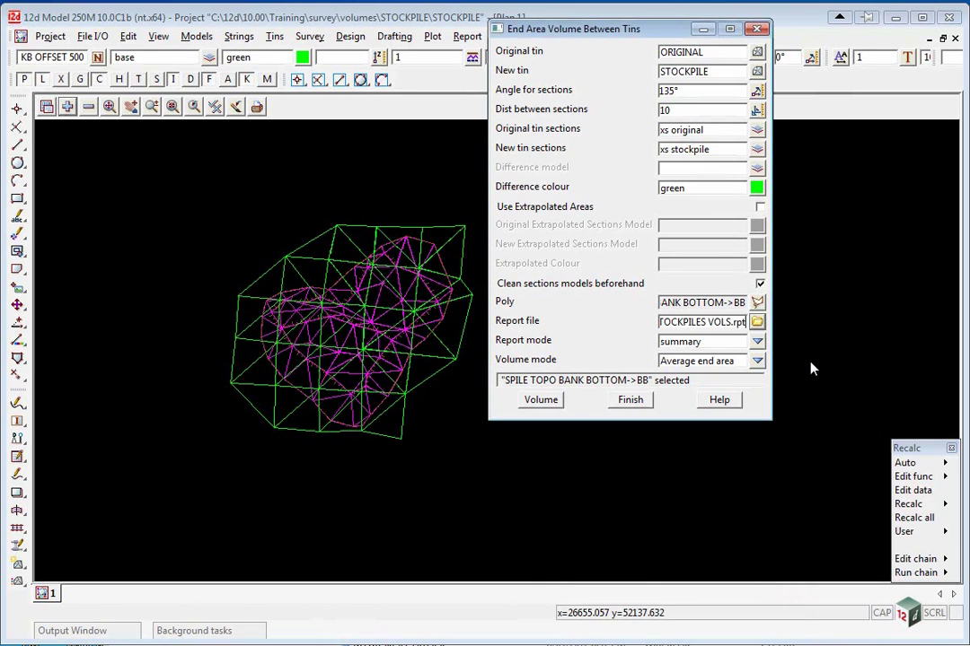
left_click(541, 403)
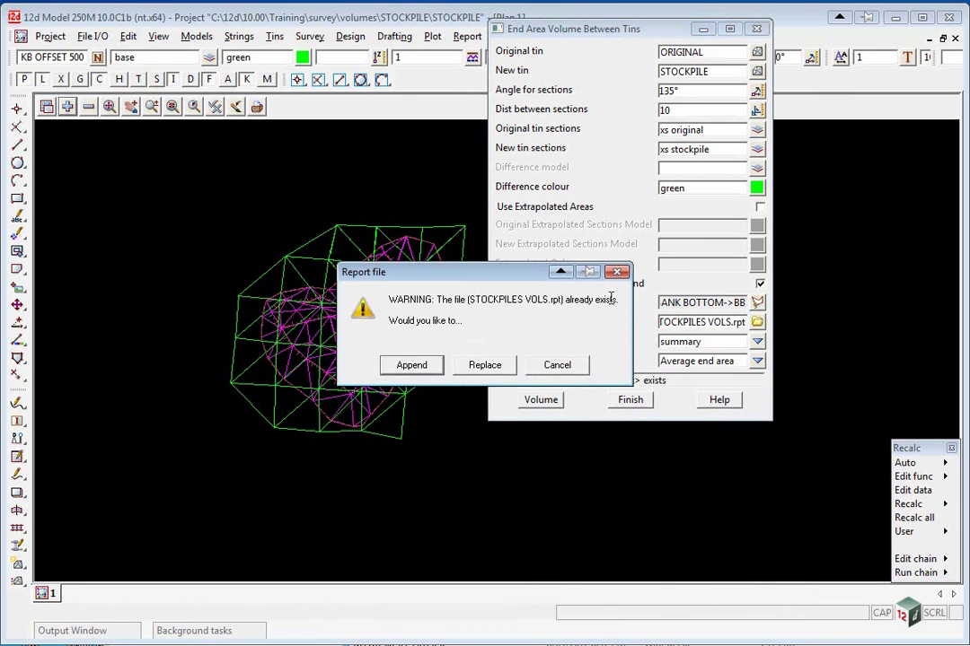
Append the end-area results, compare fill 17351.899 with 17573.394 at 10.000 separation, then close the report.
left_click(411, 365)
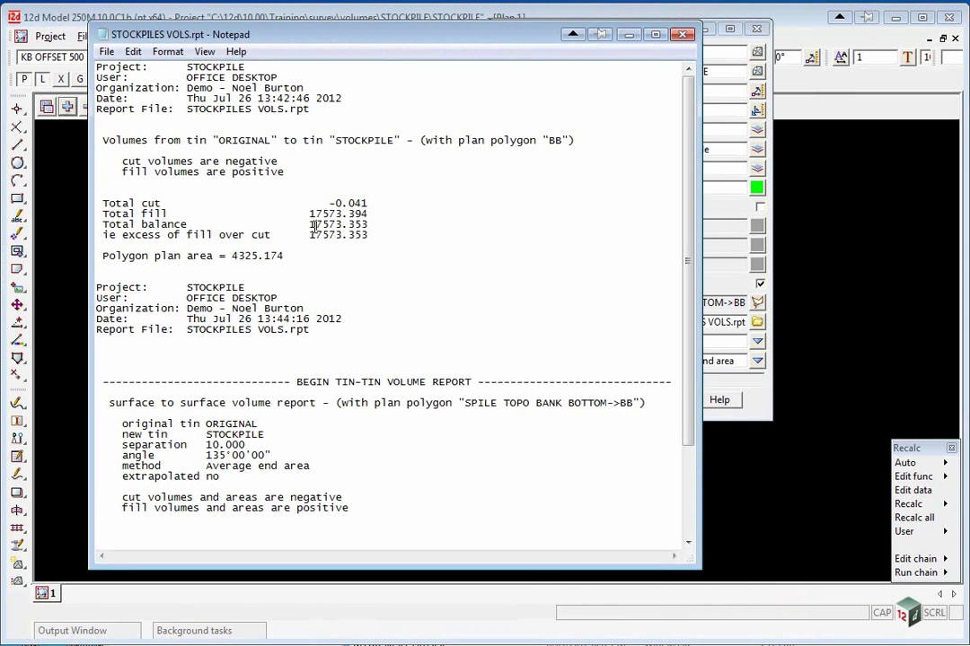
scroll(315, 226, "down", 3)
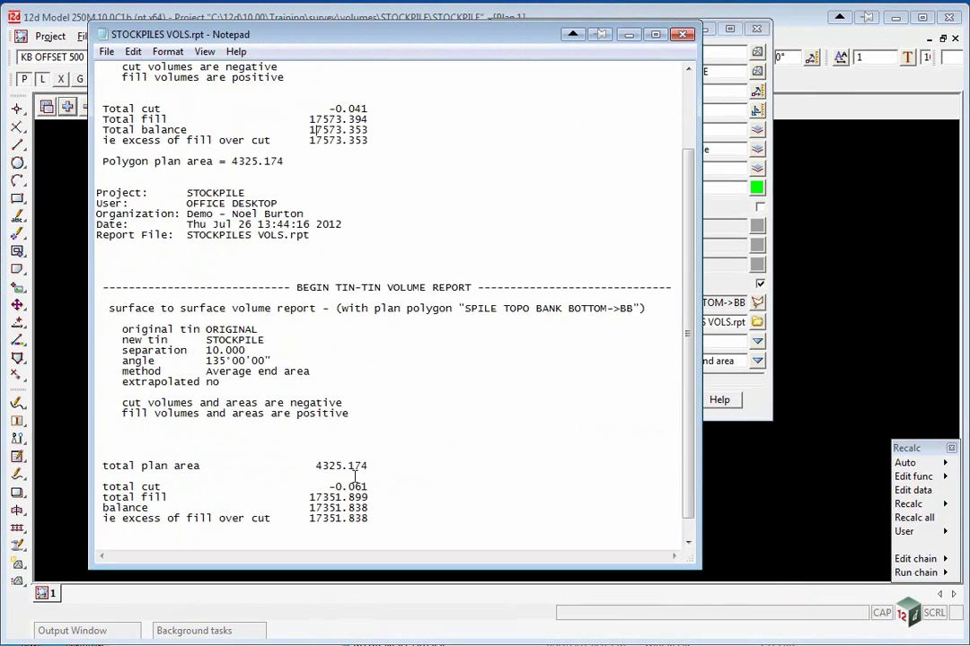
left_click_drag(204, 351, 232, 350)
left_click(682, 34)
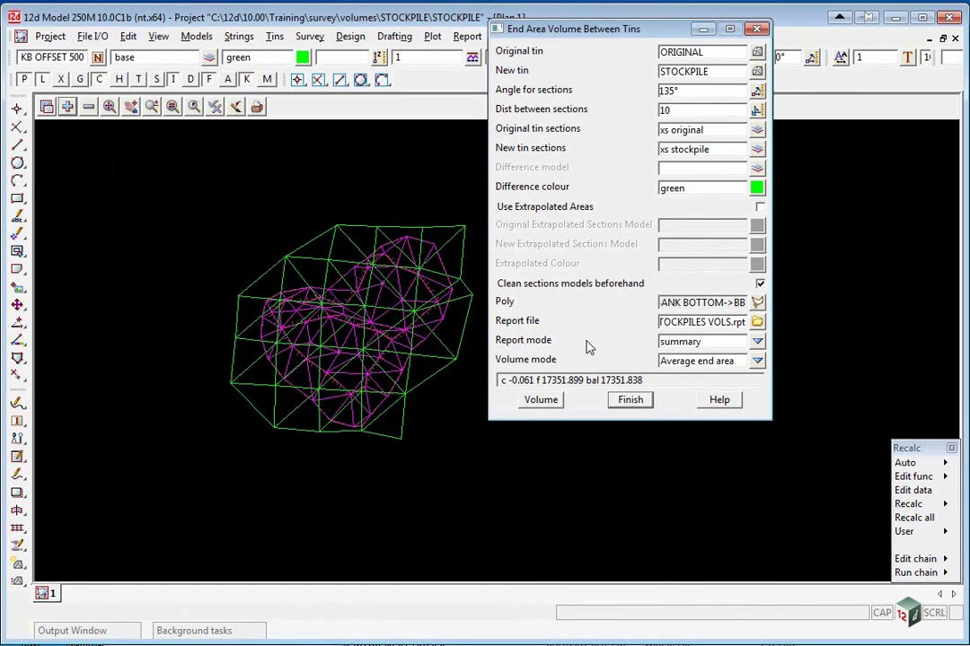
Finish the end-area tool, add the xs stockpile model to Plan 1, and zoom out.
left_click(632, 400)
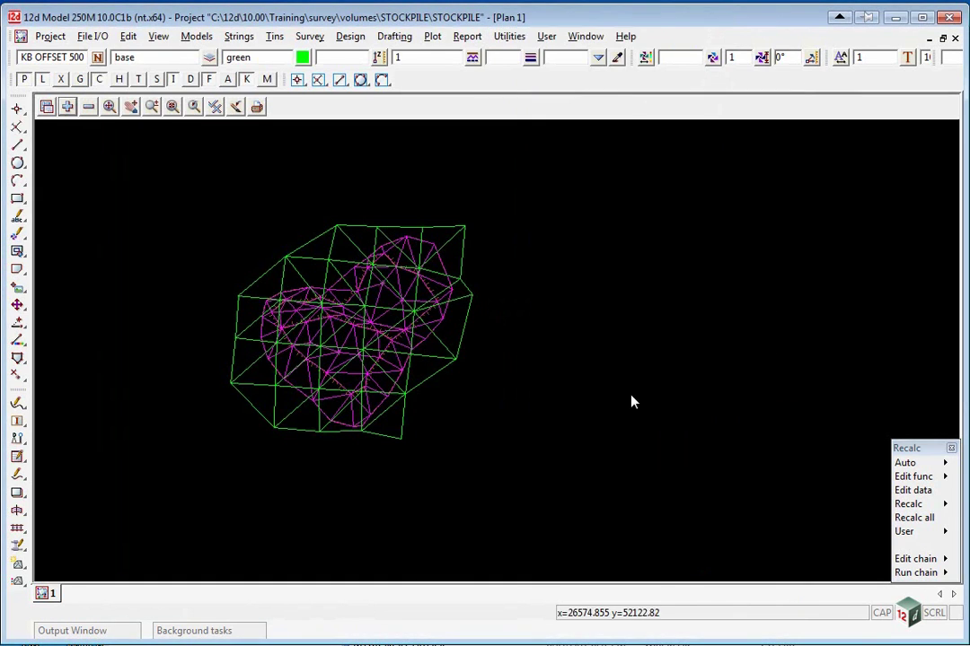
left_click(69, 108)
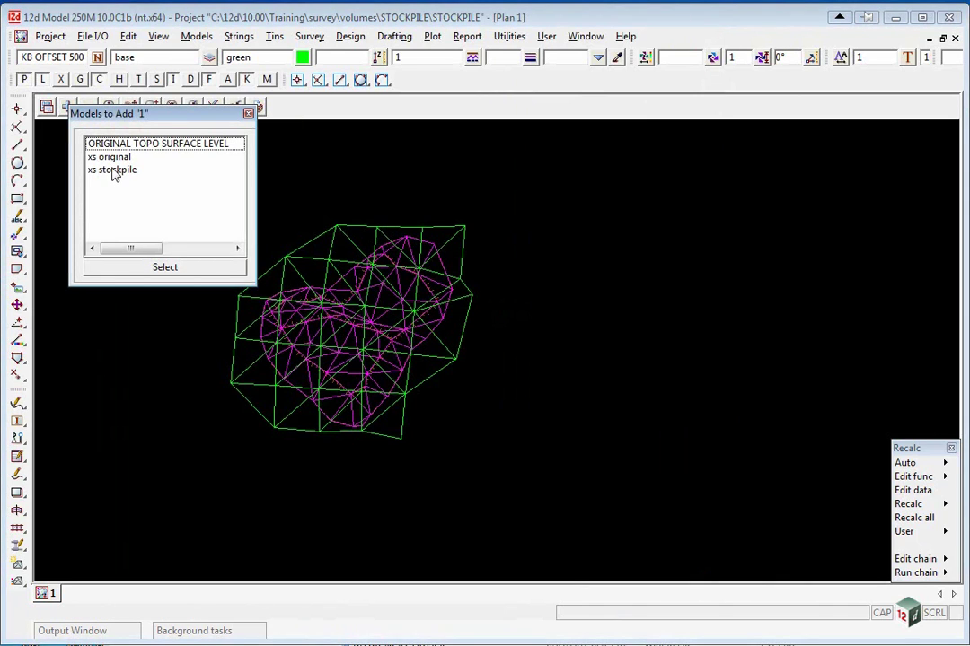
left_click(114, 170)
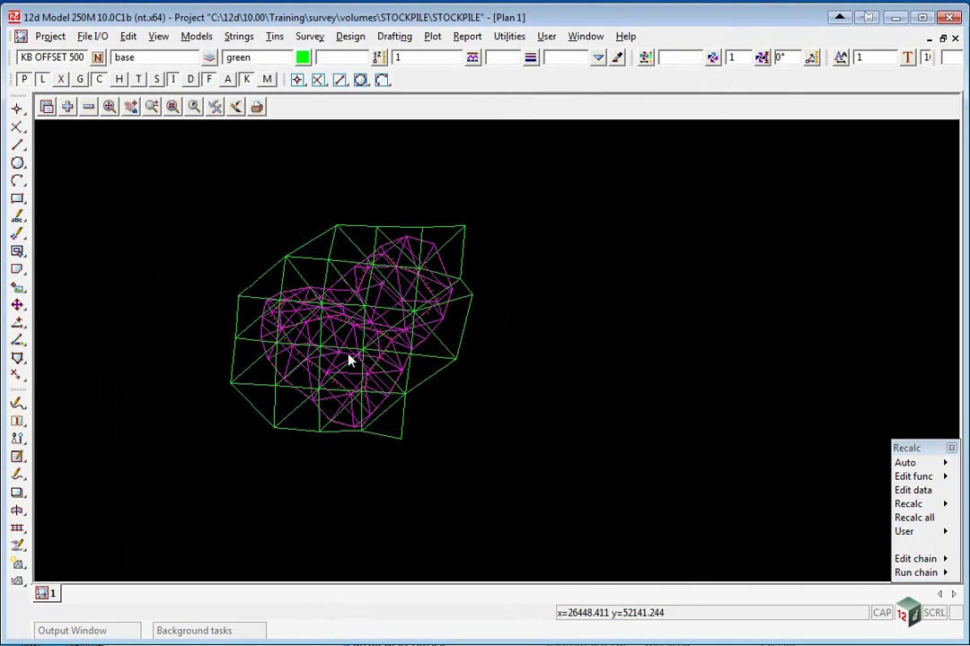
scroll(227, 377, "down", 1)
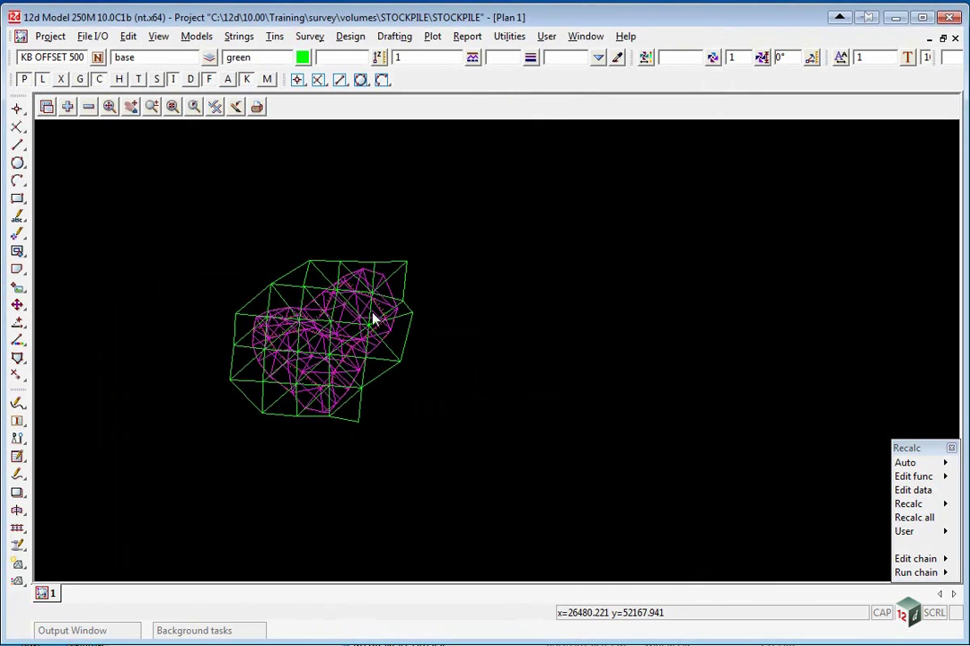
Create a new Section 2 view and tile it vertically beside Plan 1.
left_click(158, 36)
mouse_move(182, 57)
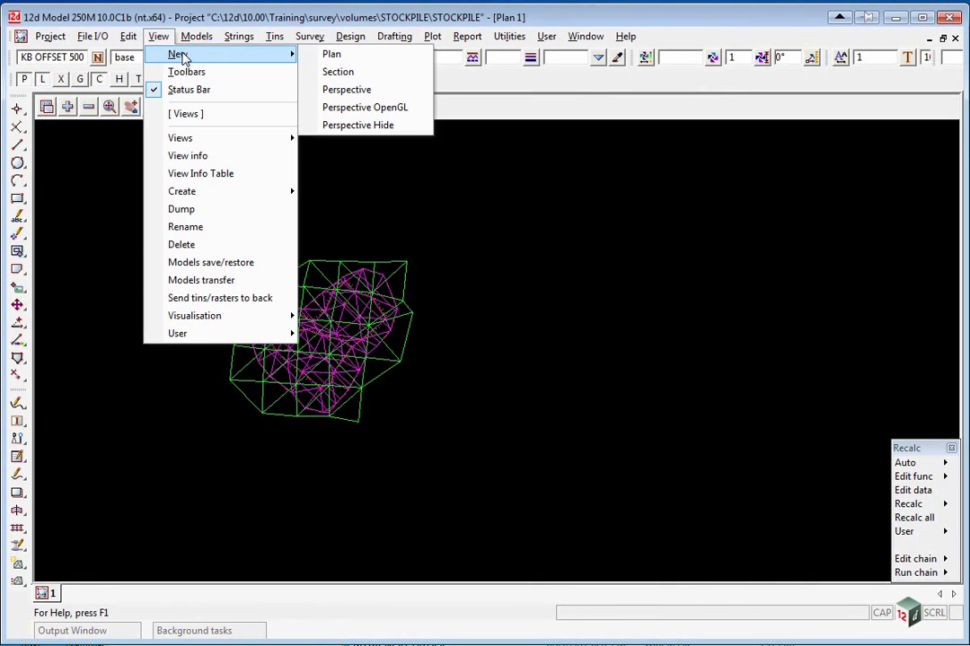
left_click(339, 73)
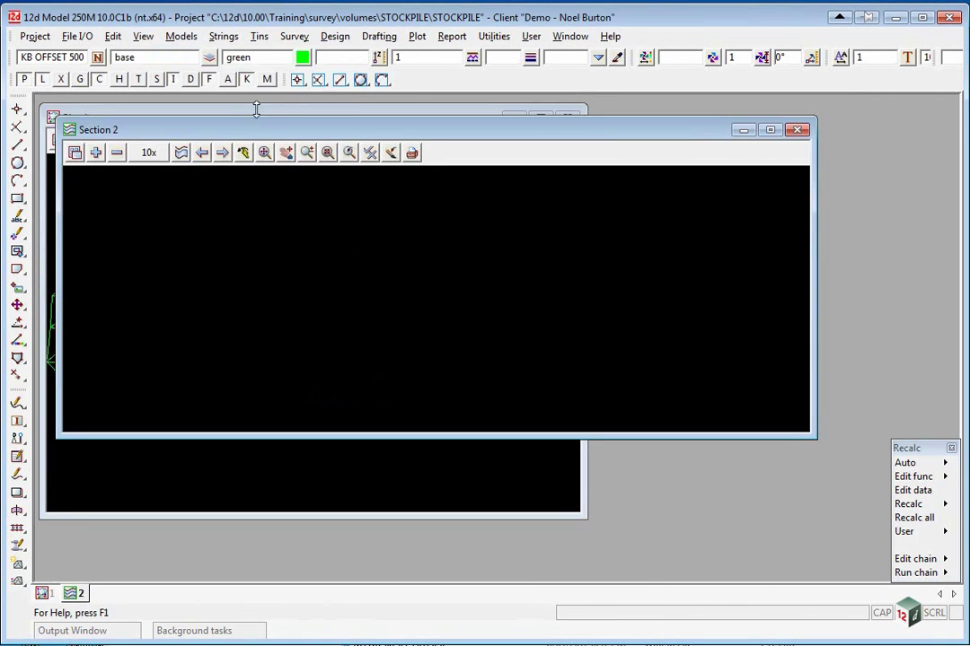
left_click(255, 118)
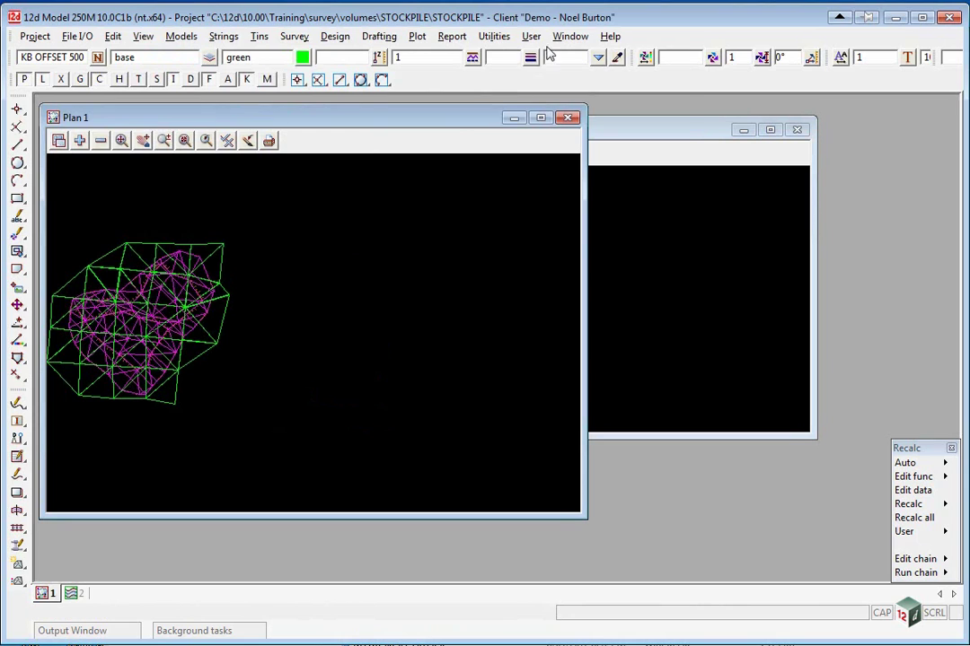
left_click(570, 36)
left_click(598, 90)
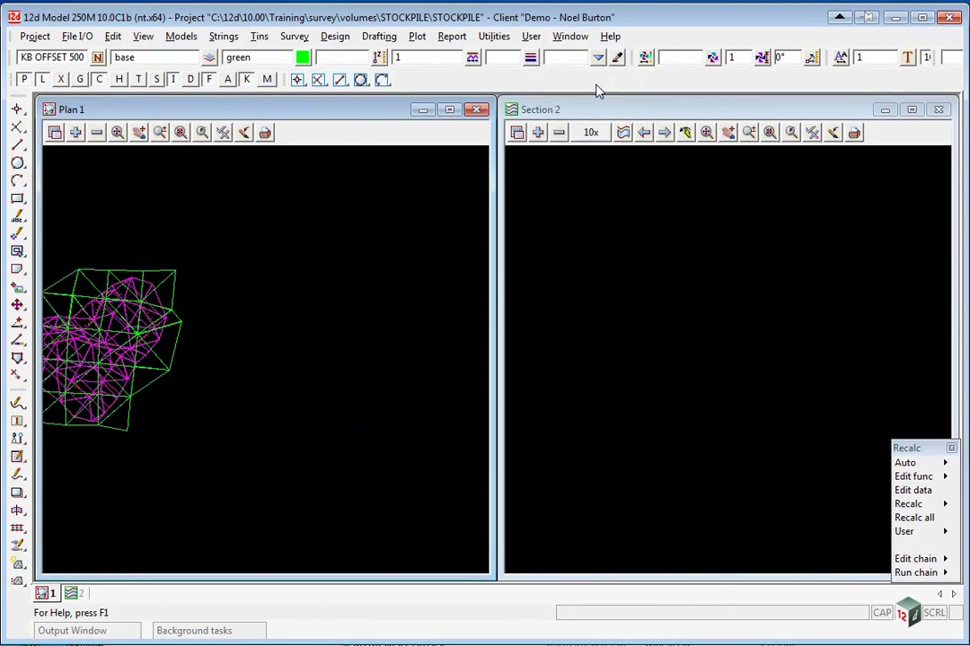
Add tin ORIGINAL and tin STOCKPILE models to Section 2.
left_click(539, 133)
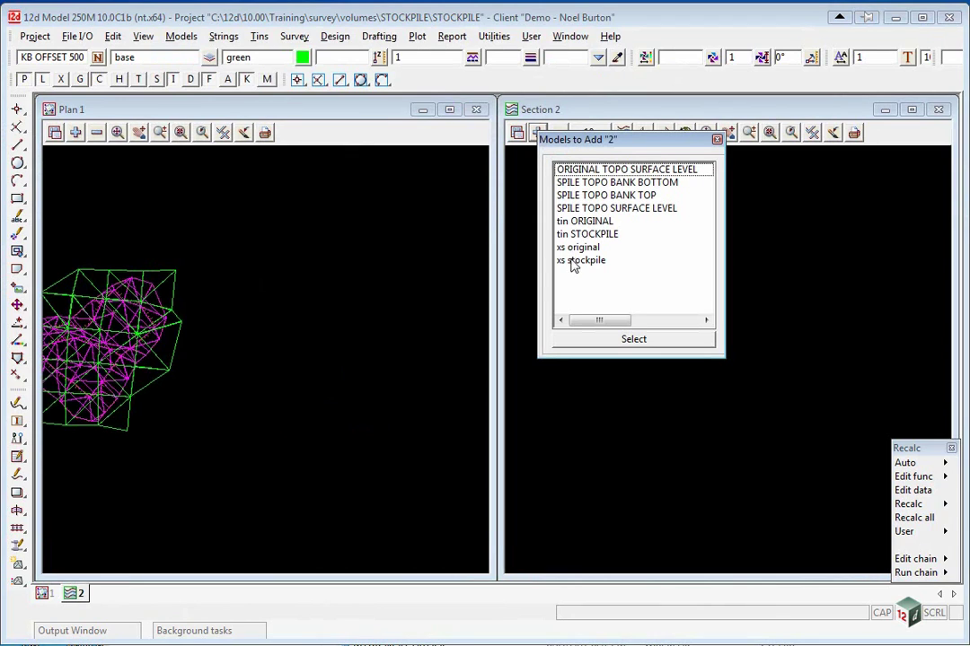
left_click_drag(571, 221, 575, 234)
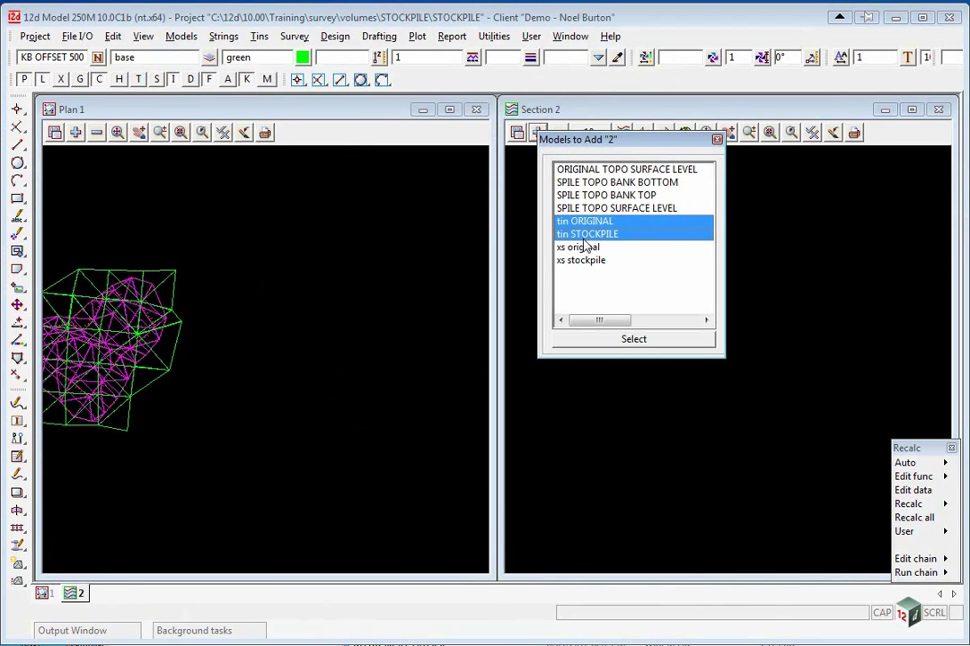
left_click(633, 340)
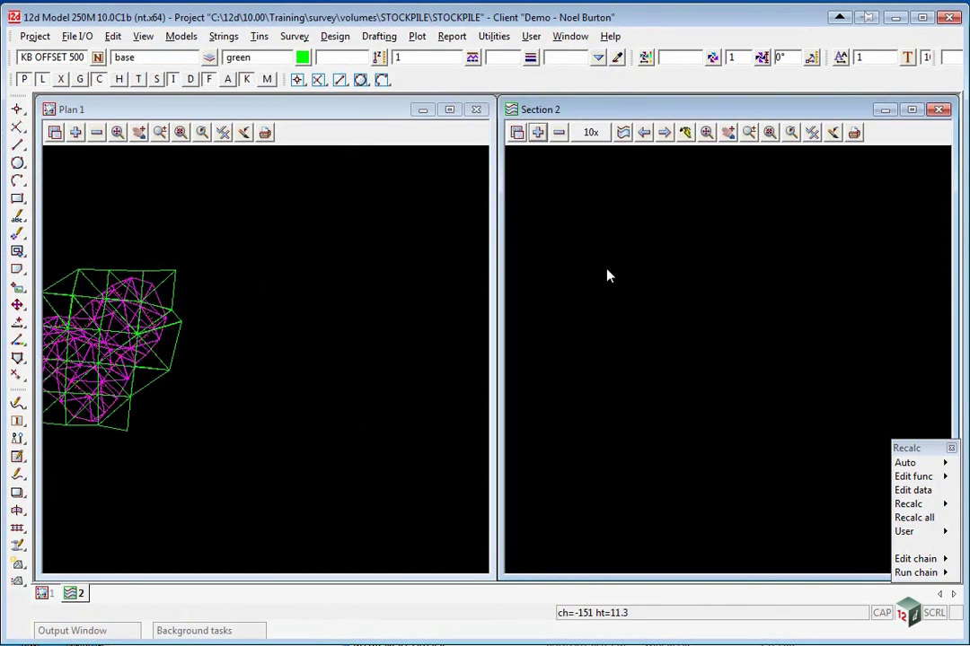
Profile a picked xs stockpile cross section in Section 2 at 2x vertical exaggeration.
left_click(624, 136)
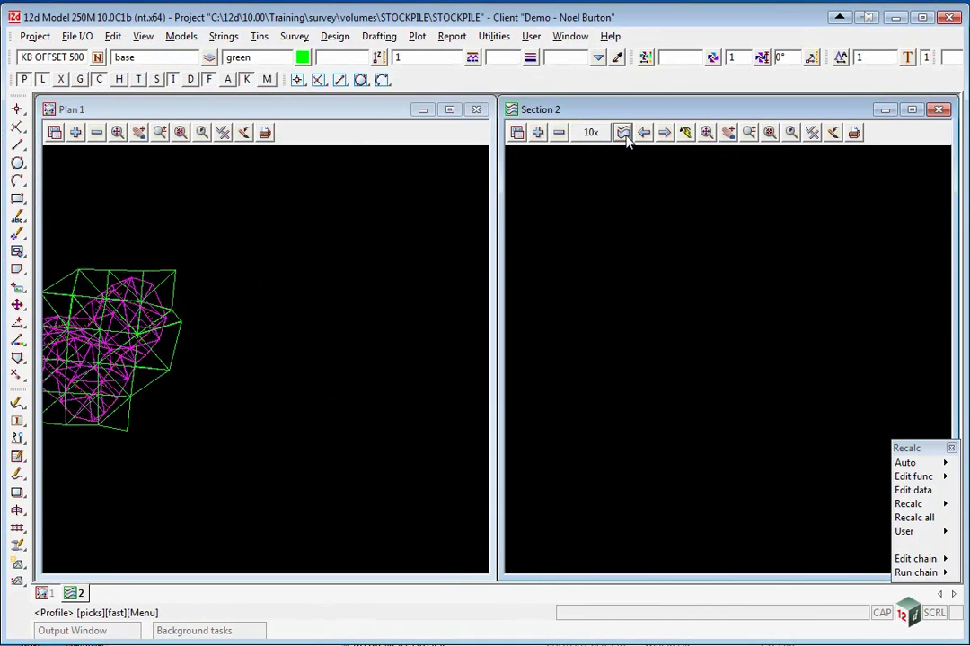
left_click(98, 357)
middle_click(99, 357)
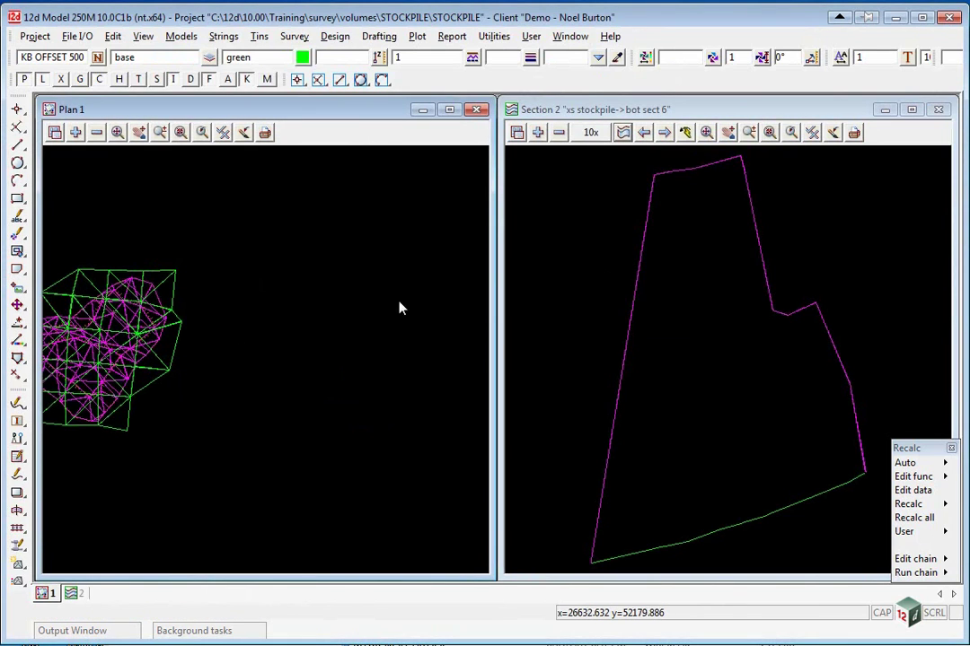
right_click(591, 133)
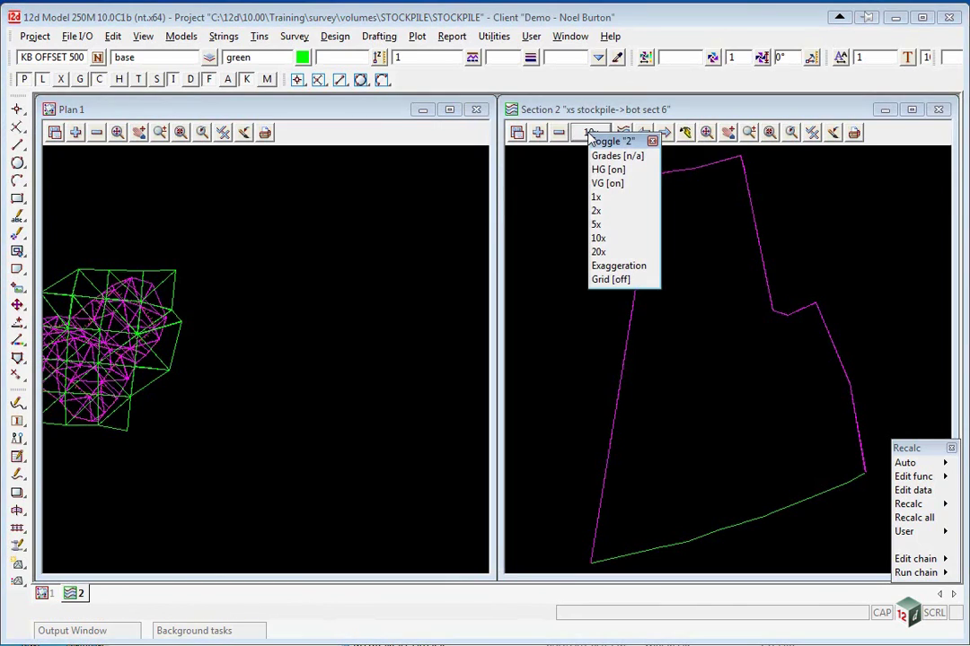
left_click(596, 211)
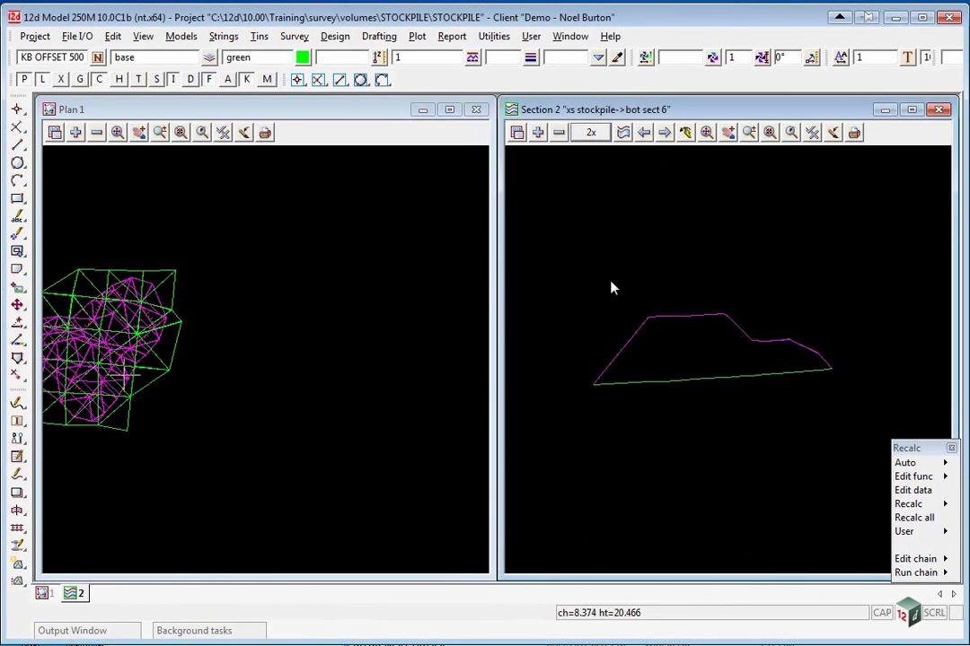
Step back and forth through the cross sections, ending on bot sect 11.
left_click(664, 133)
left_click(665, 133)
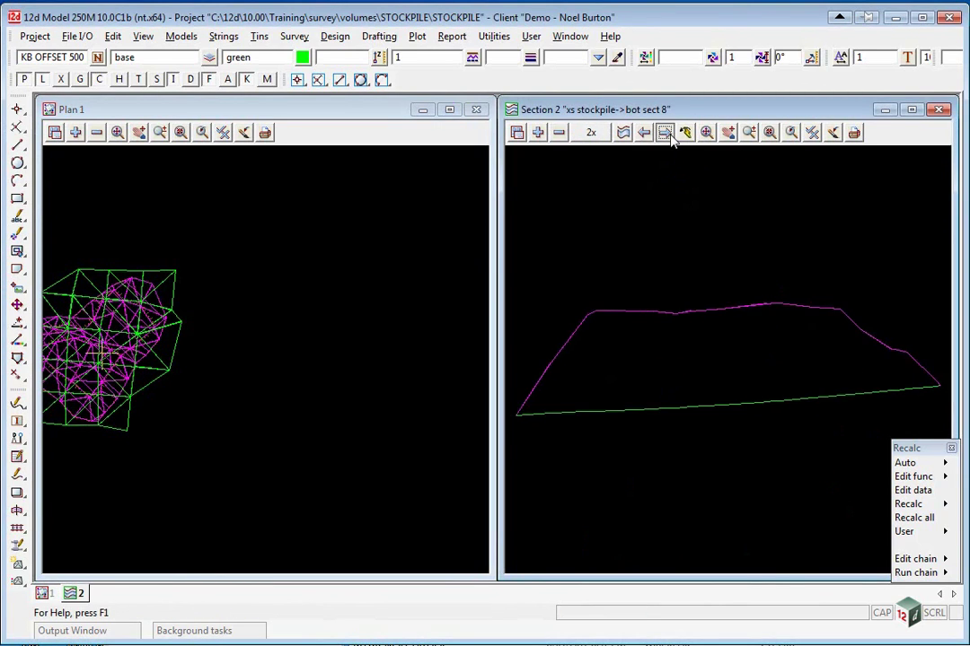
left_click(665, 133)
left_click(644, 133)
left_click(644, 132)
left_click(644, 133)
left_click(644, 133)
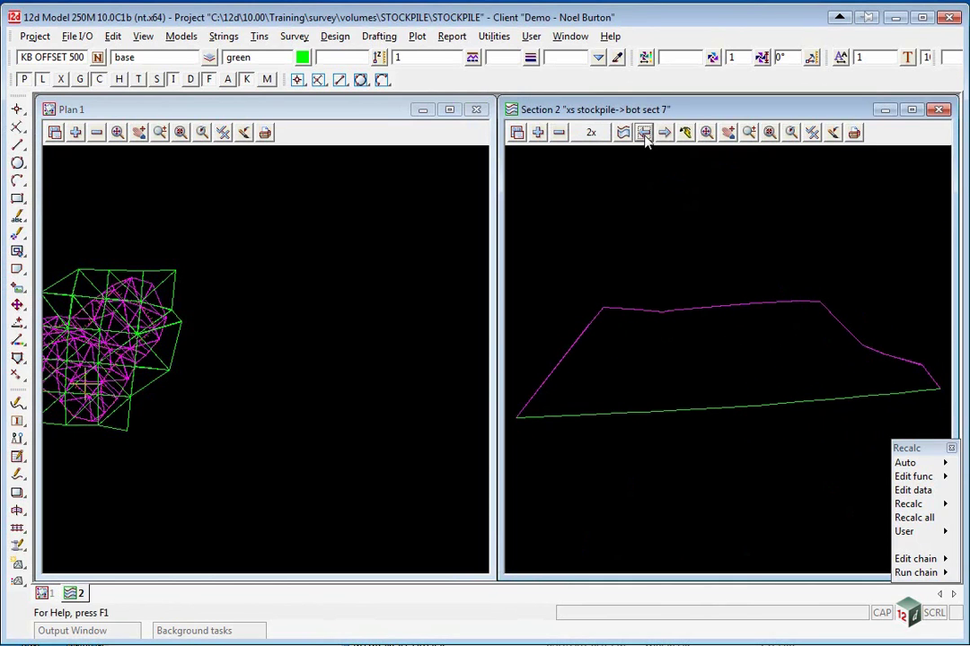
left_click(665, 133)
left_click(664, 133)
left_click(665, 132)
left_click(664, 133)
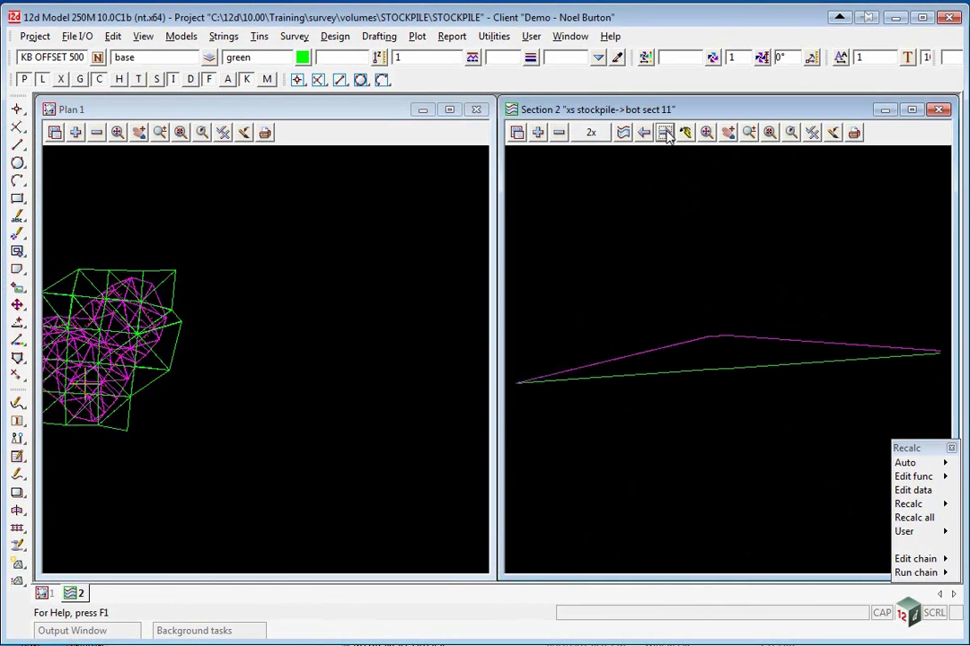